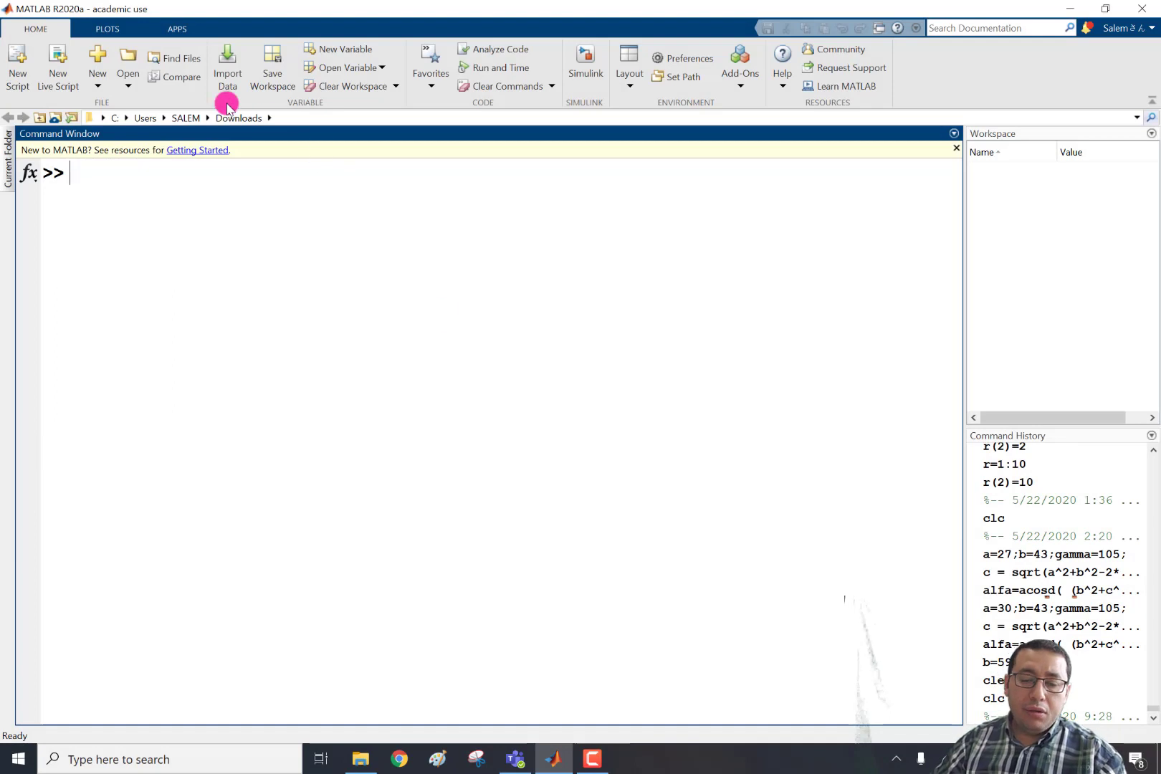
- Open the lawOfCosines.mlx live script from the Downloads folder in the Live Editor
click(128, 57)
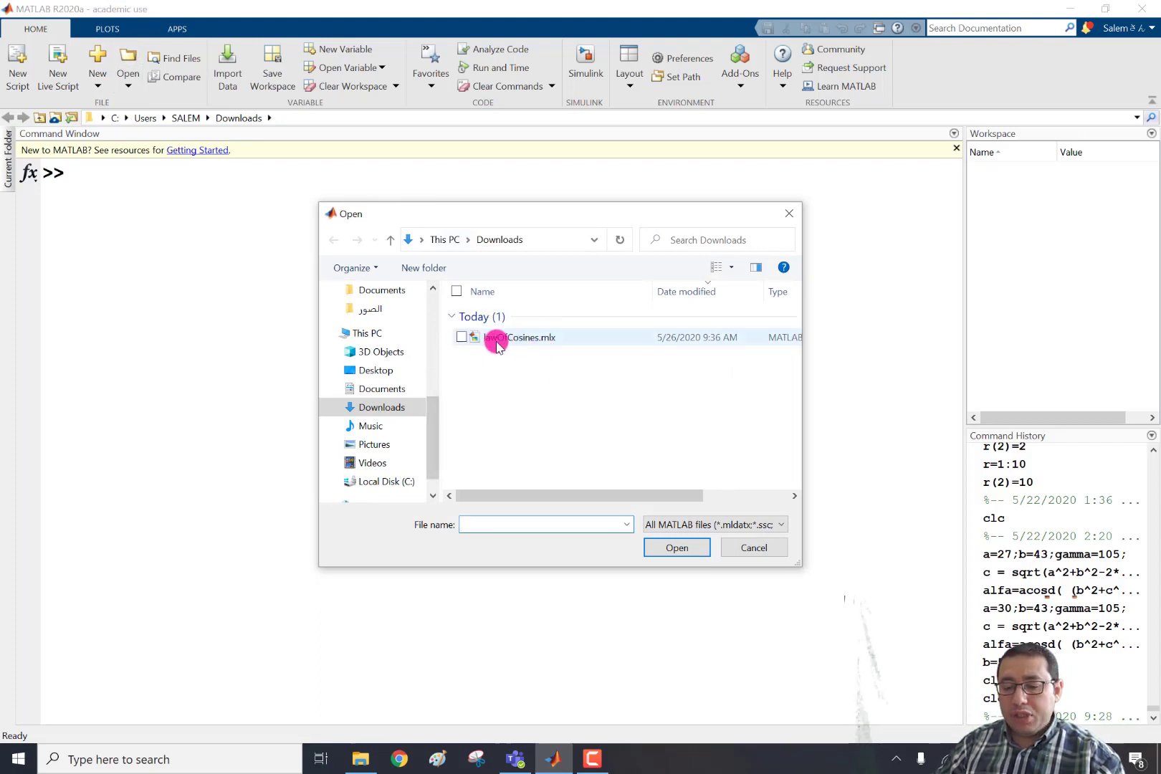
click(494, 341)
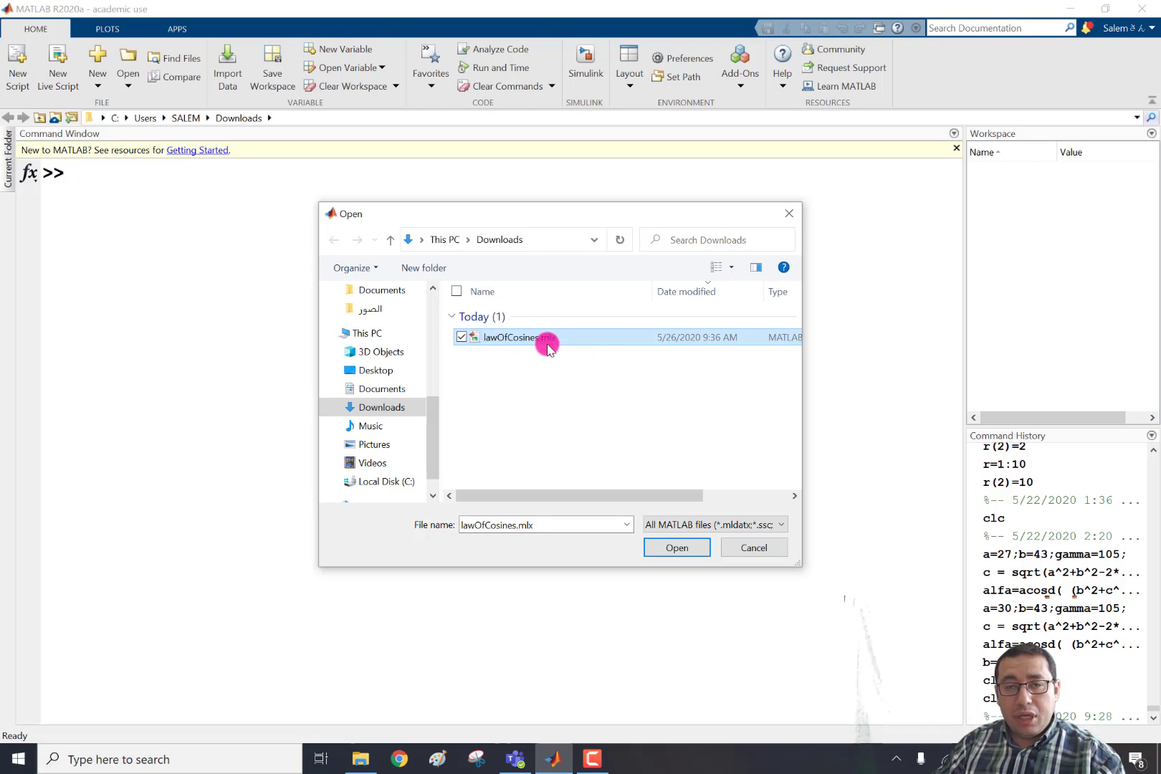
click(677, 552)
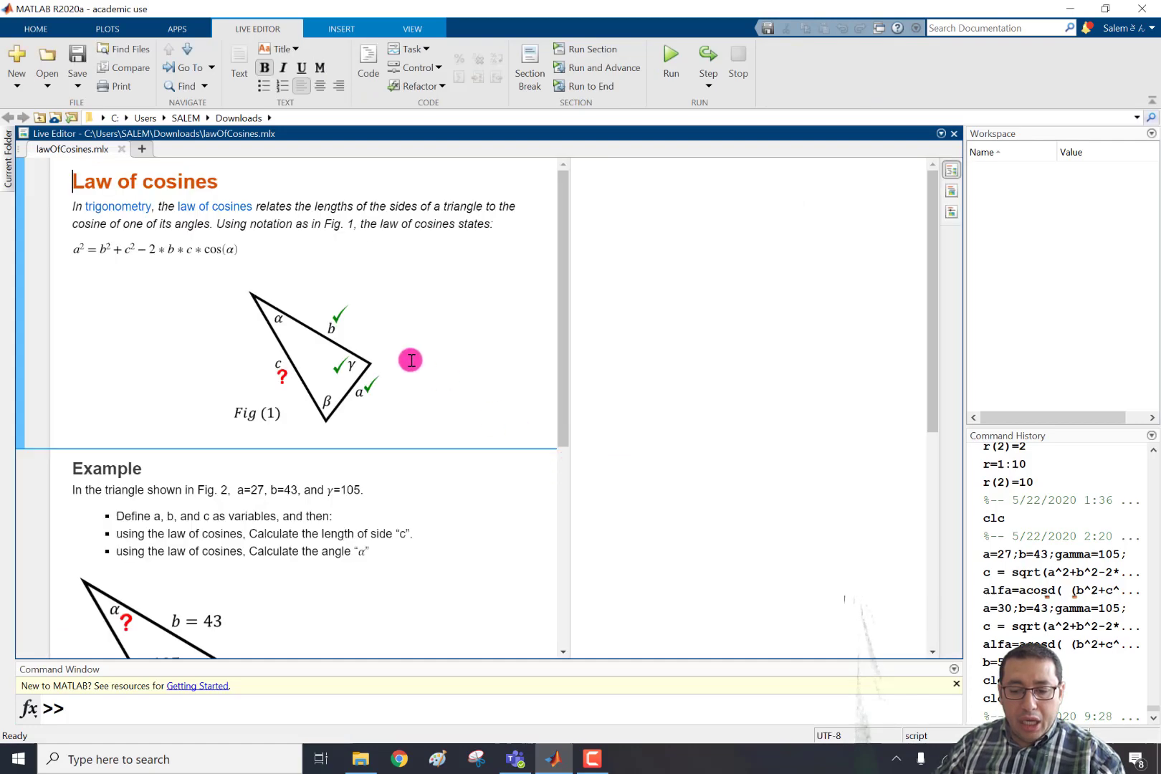
scroll(407, 360, down, 10)
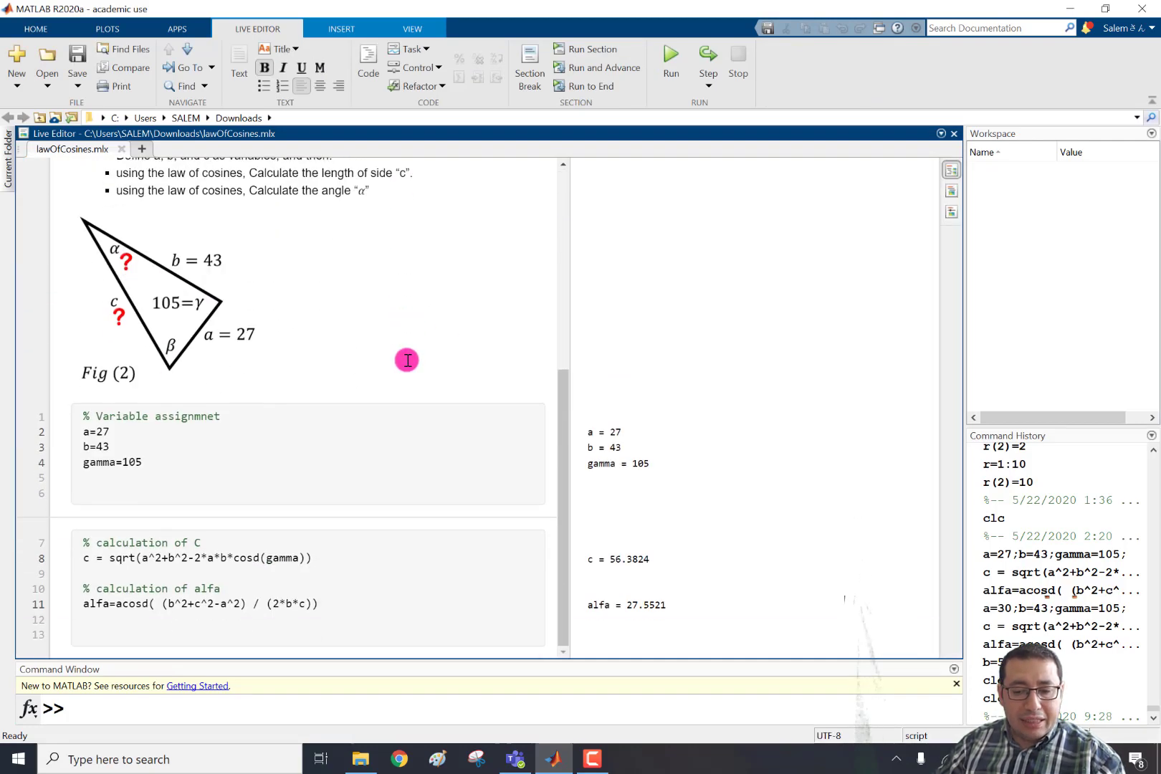
scroll(408, 360, up, 10)
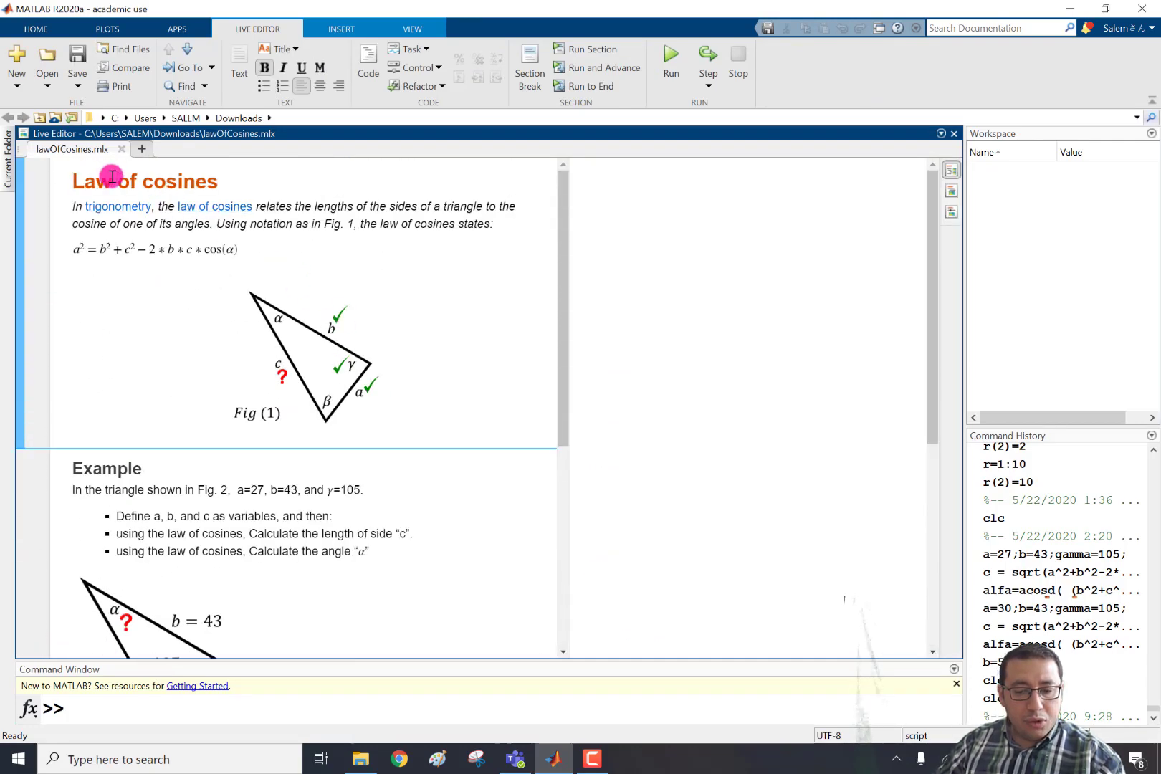
drag(66, 181, 416, 388)
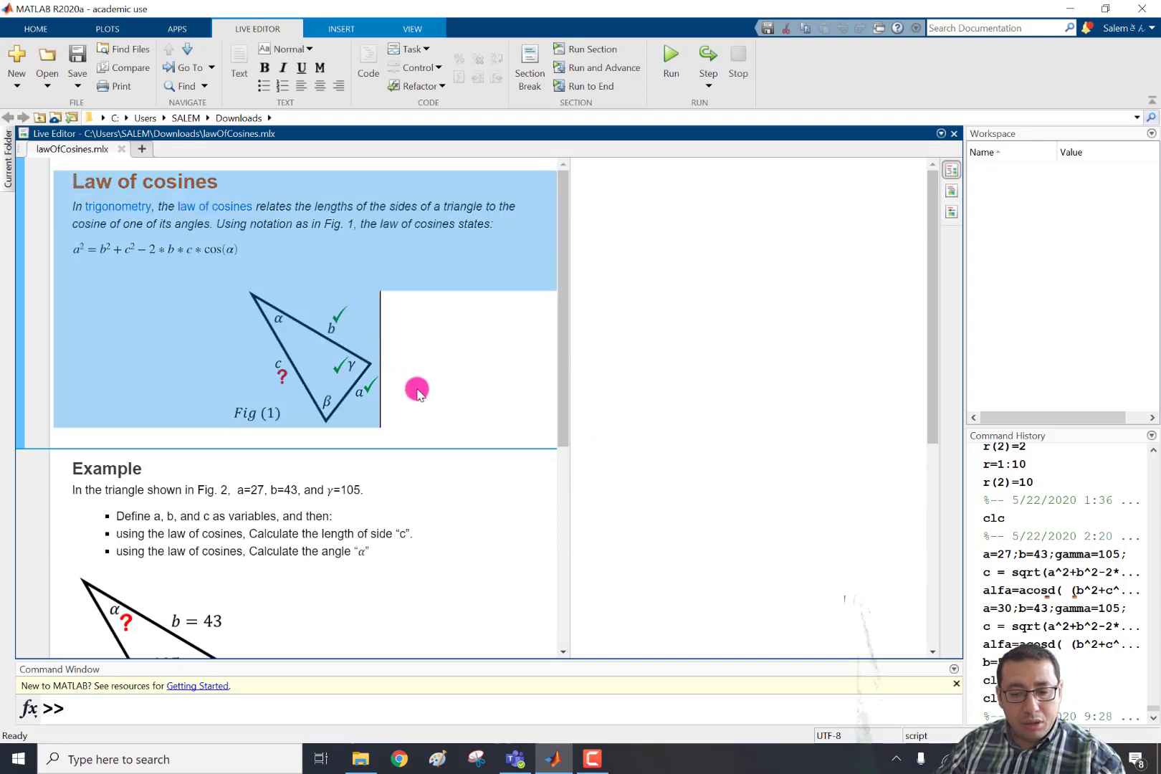
click(476, 212)
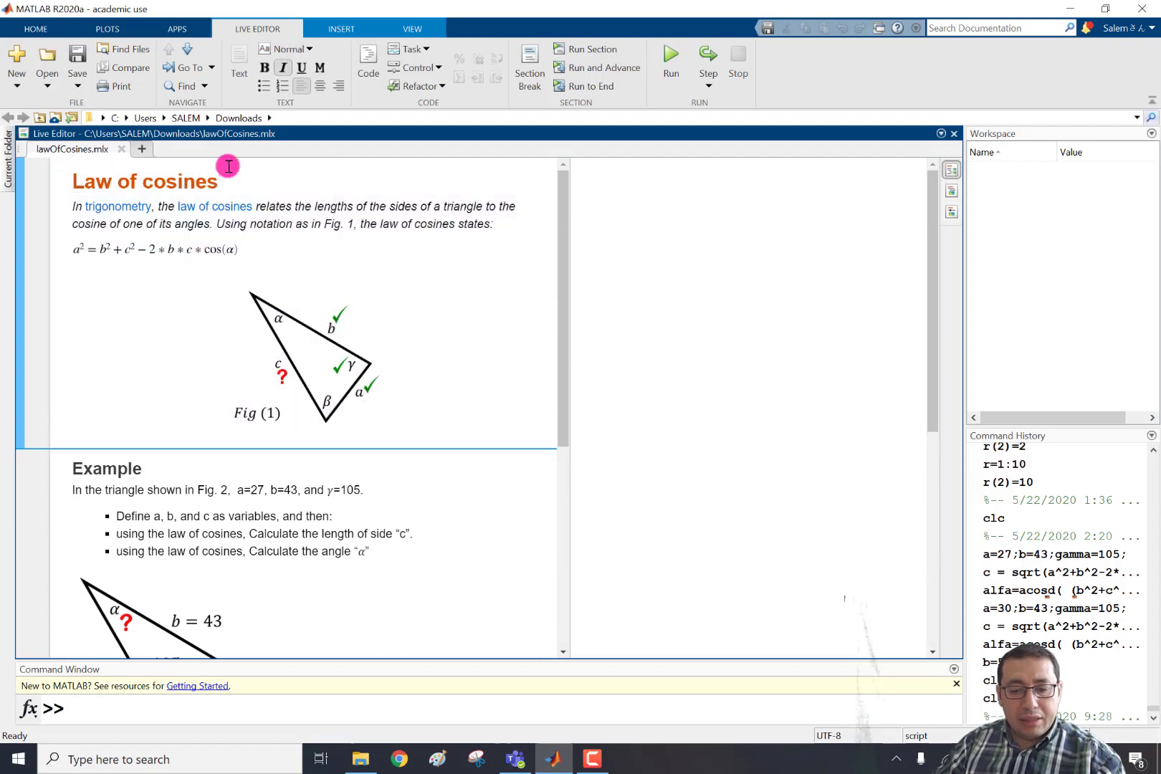
triple_click(191, 192)
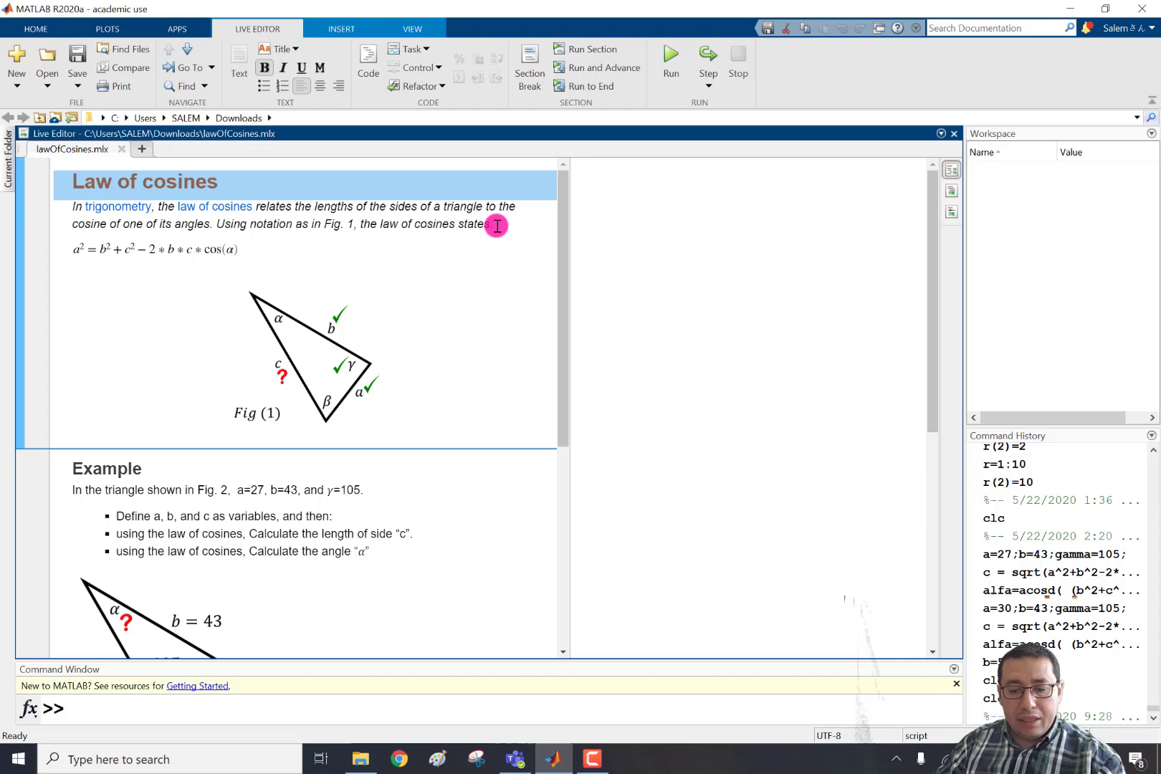
drag(497, 226, 72, 204)
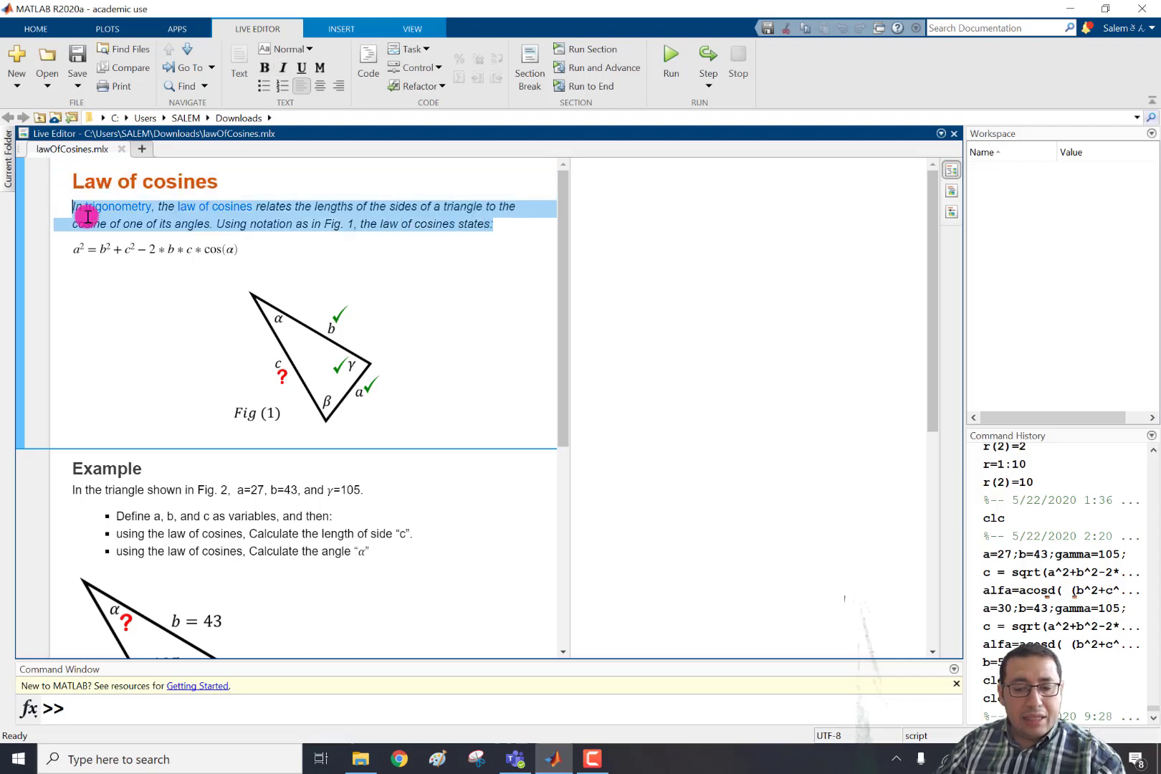
click(119, 250)
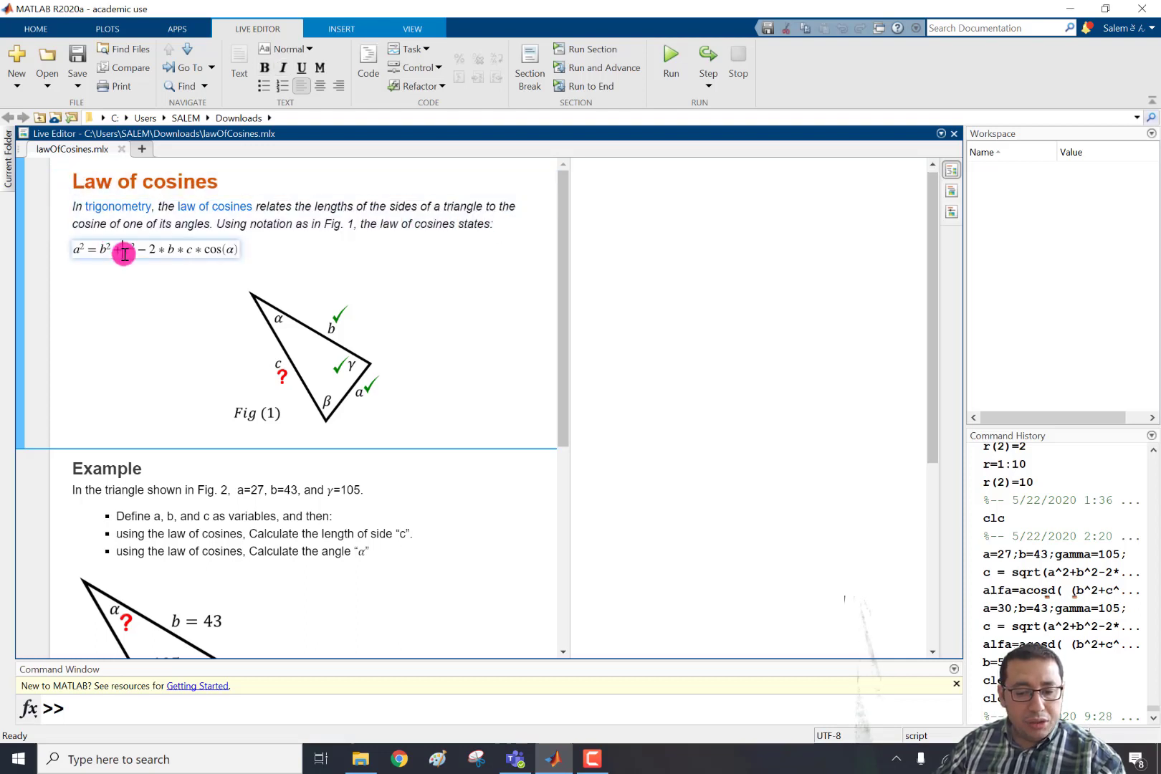
click(338, 368)
scroll(332, 368, down, 5)
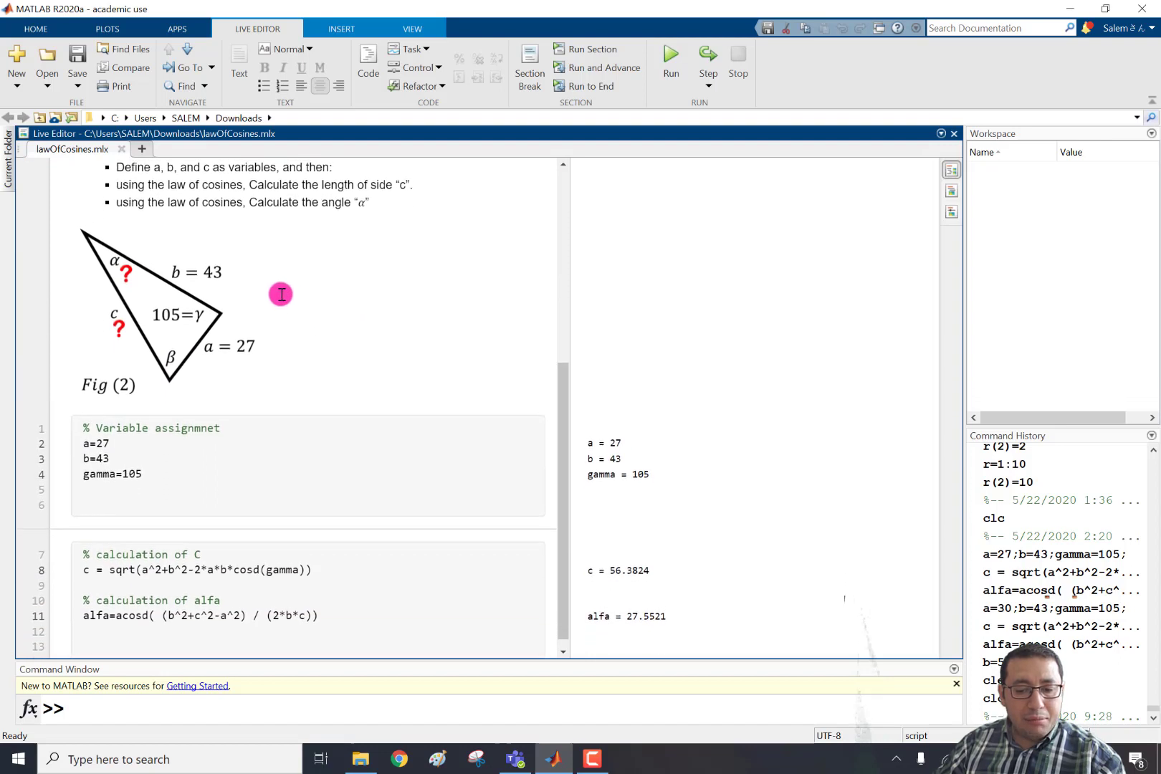
scroll(281, 294, up, 3)
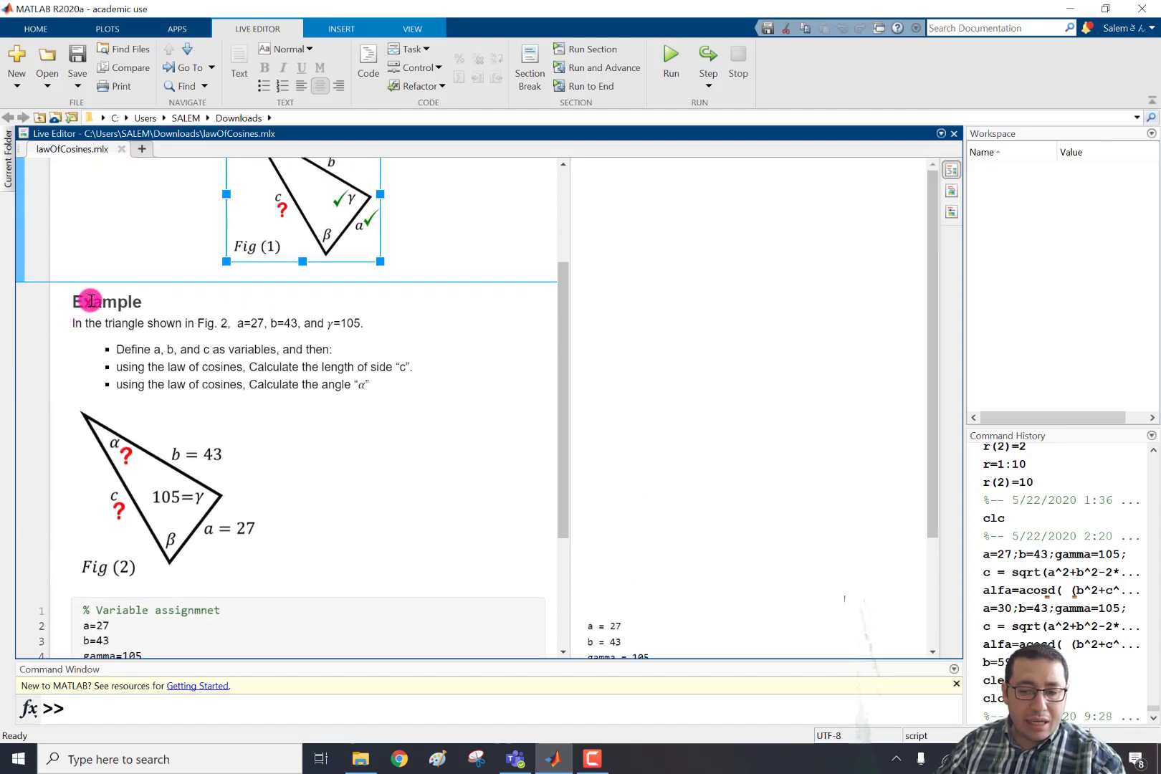
click(90, 301)
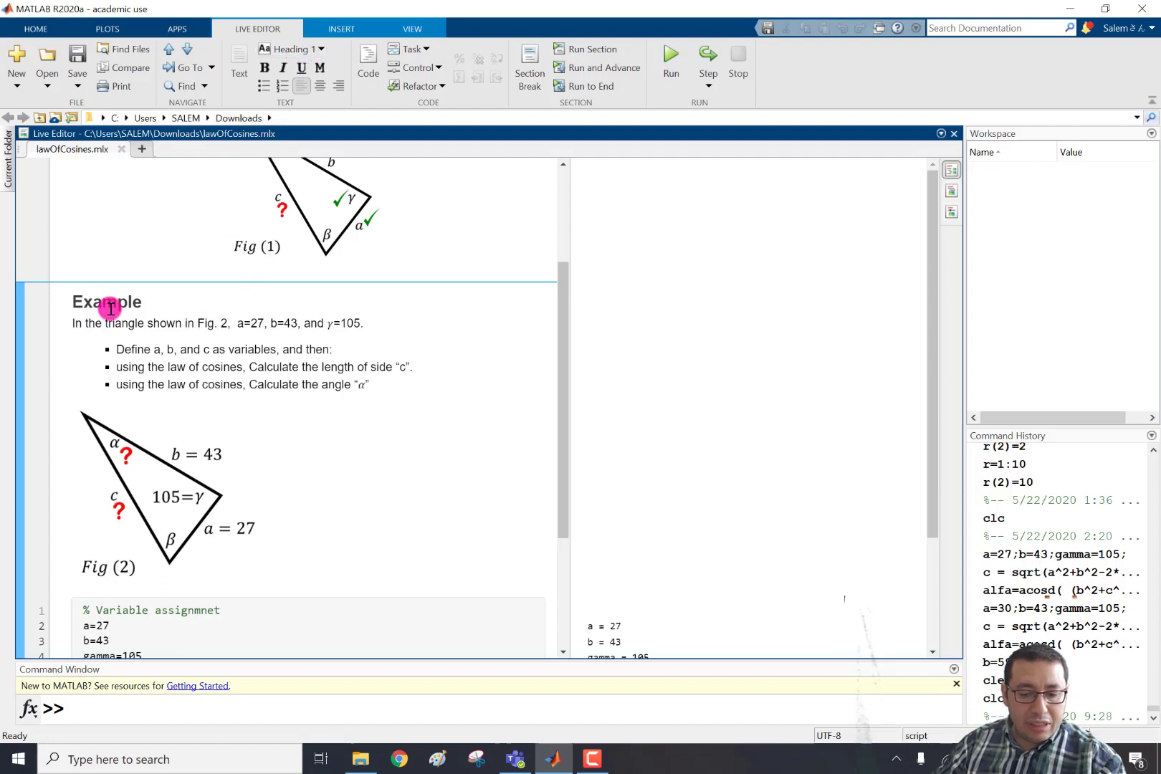
click(312, 49)
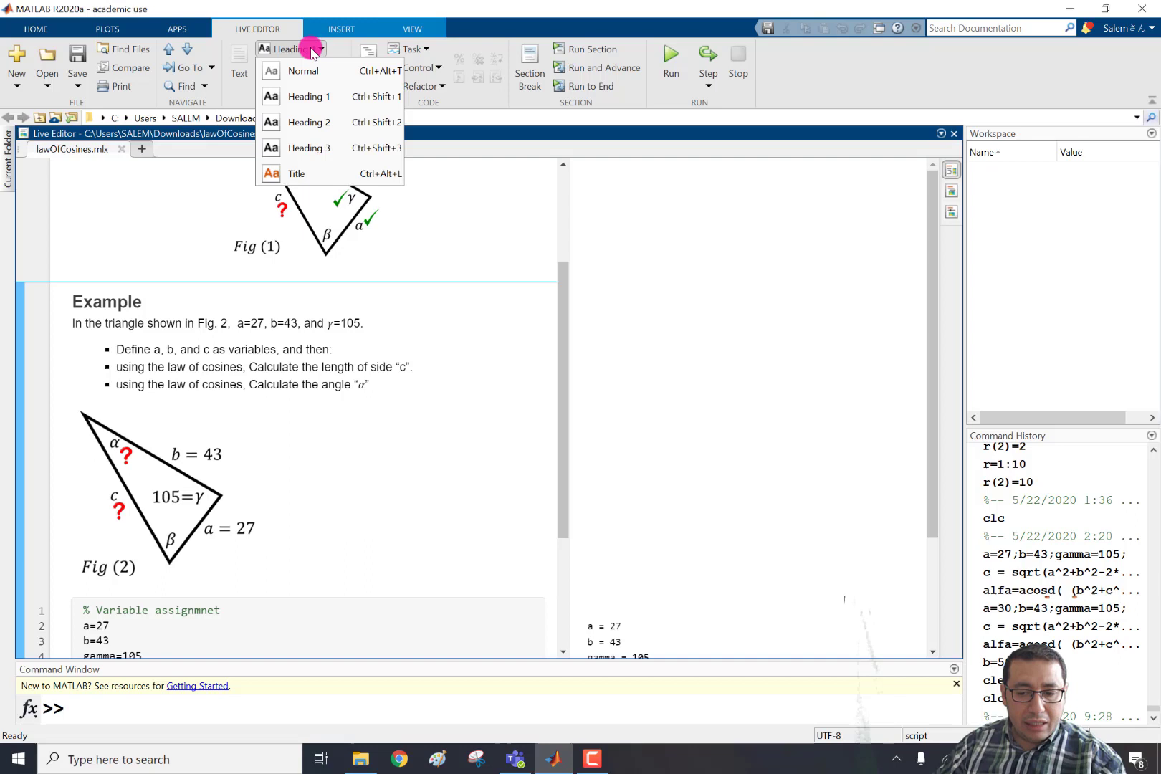
click(311, 49)
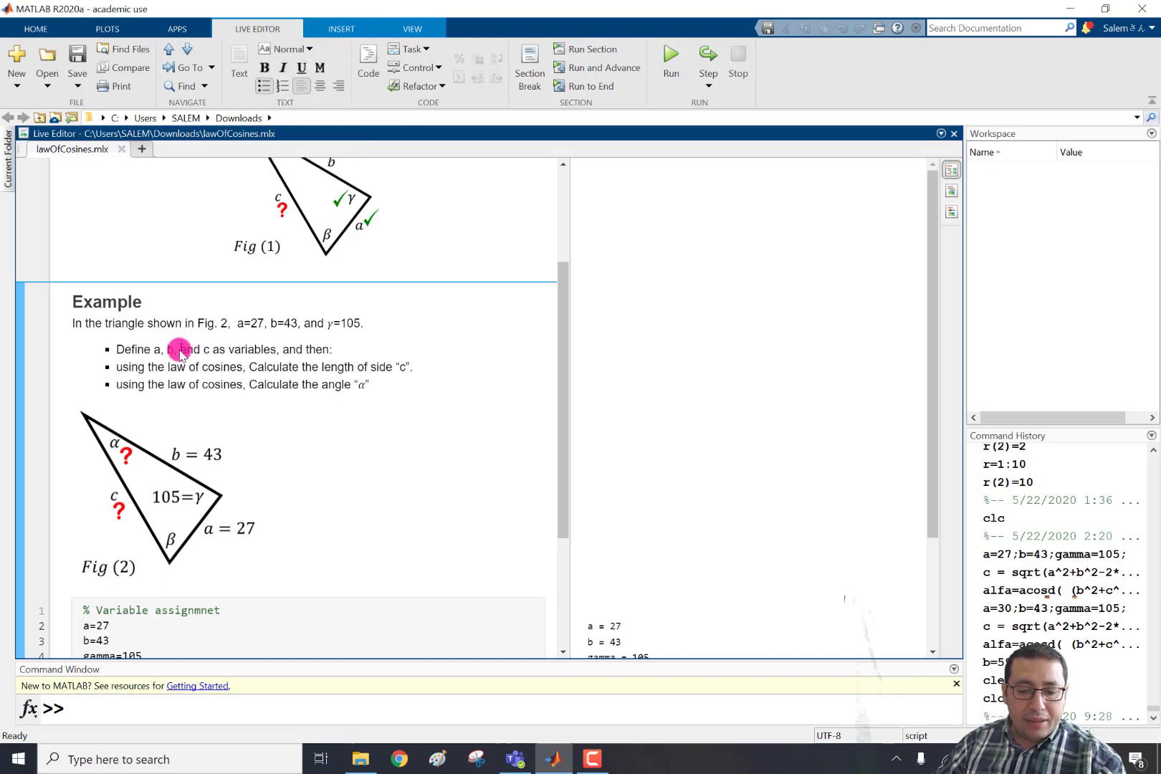
drag(179, 349, 258, 385)
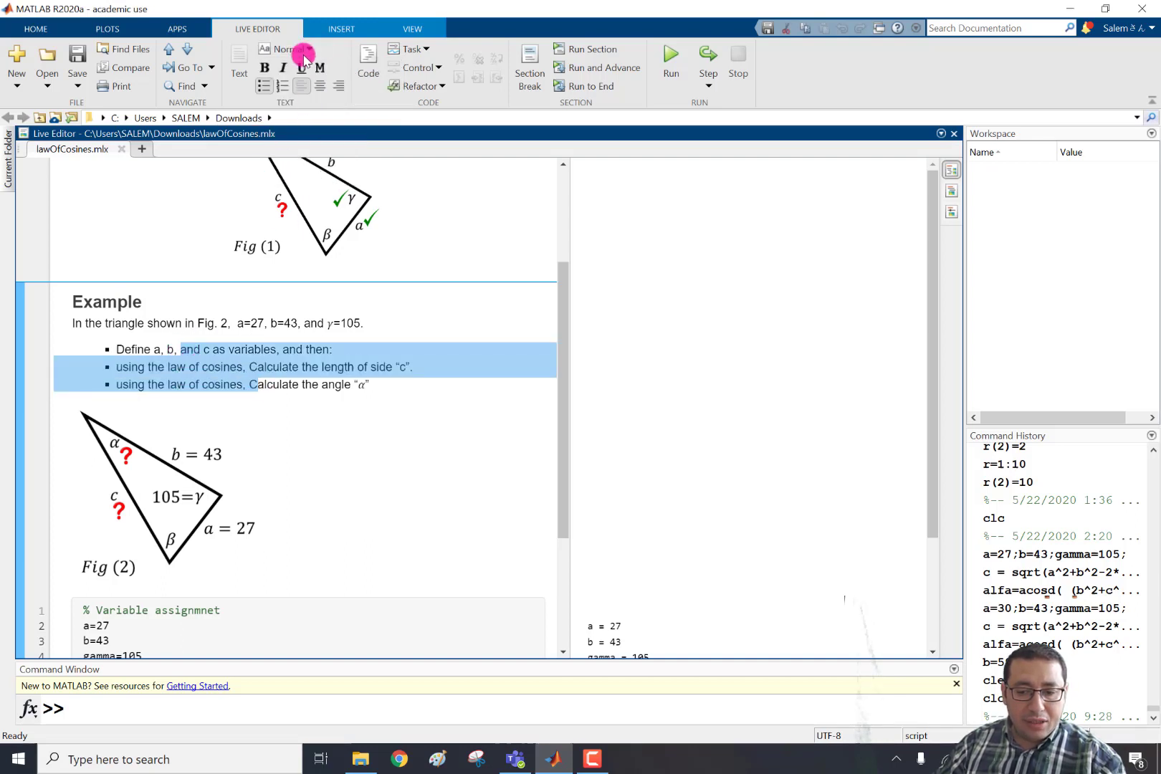
click(162, 478)
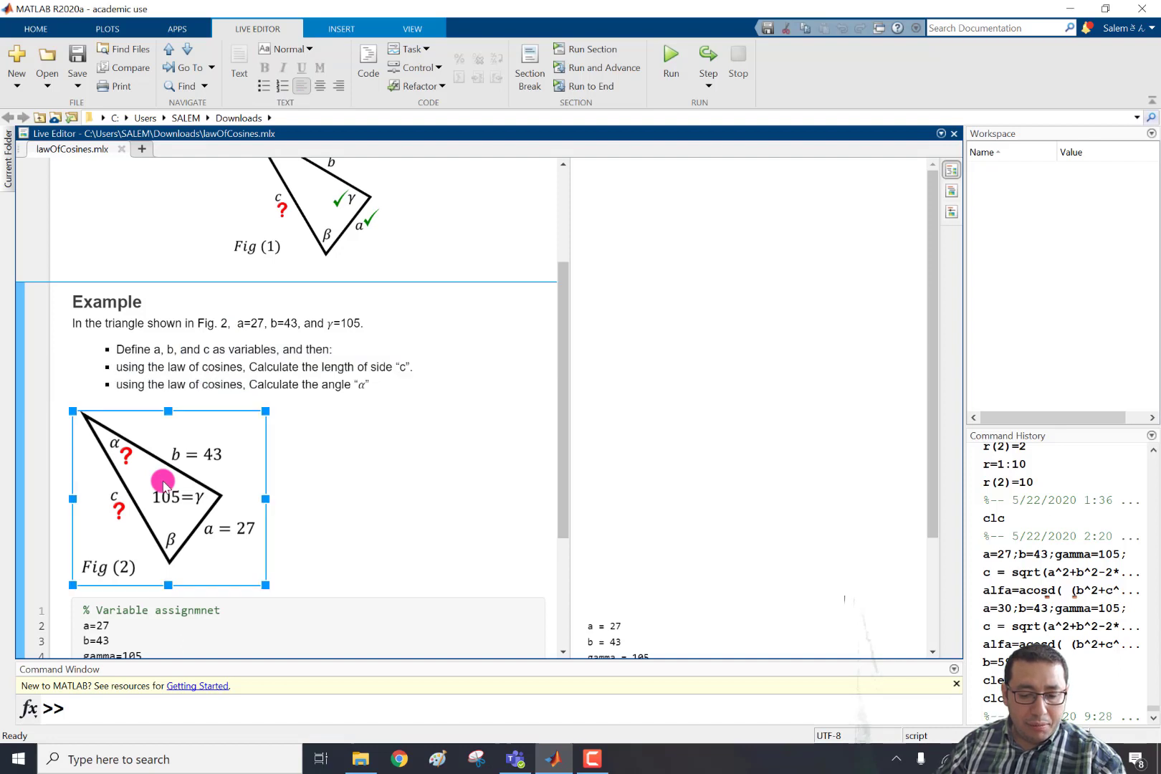
scroll(164, 480, down, 1)
scroll(163, 478, down, 4)
scroll(164, 478, up, 5)
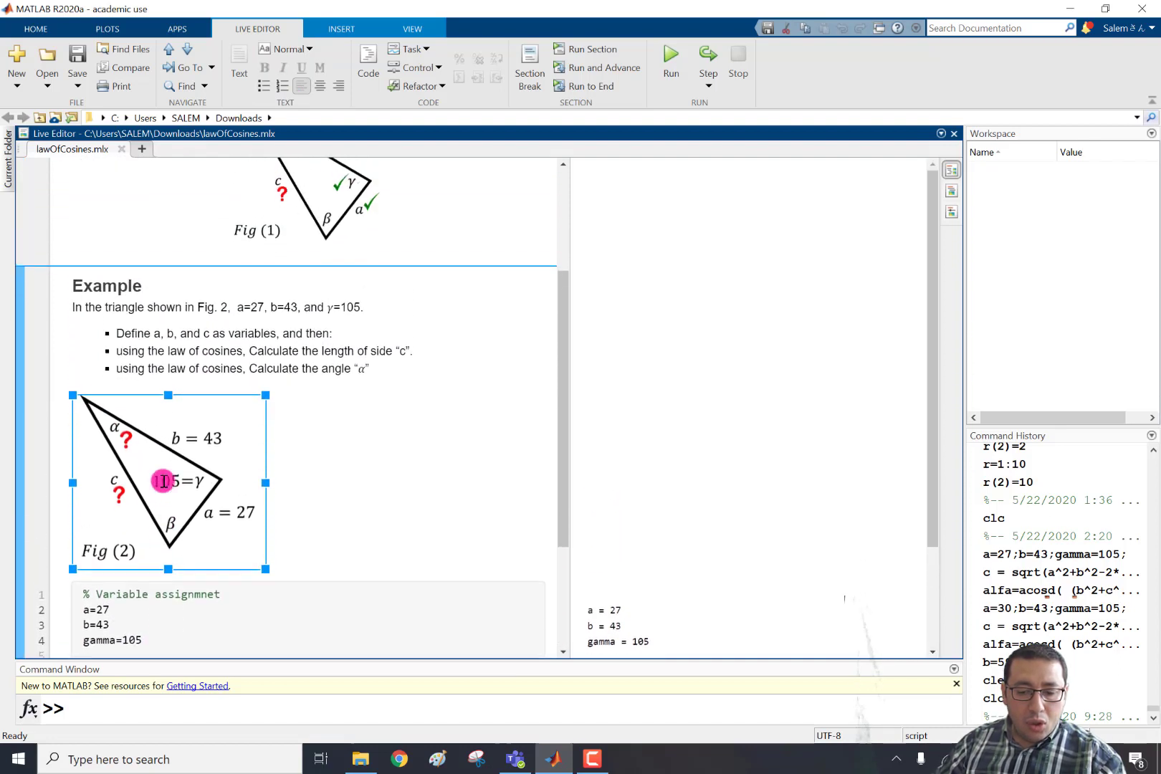
click(340, 540)
drag(340, 540, 36, 166)
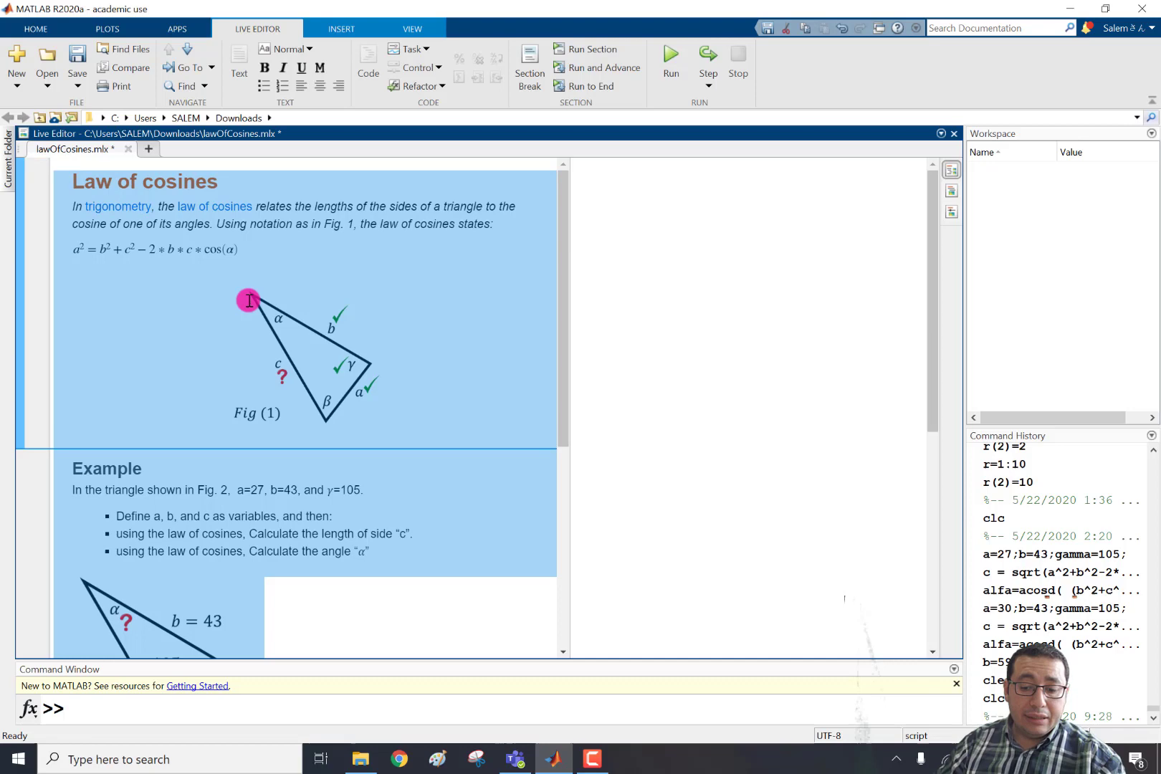
scroll(249, 300, down, 5)
click(162, 413)
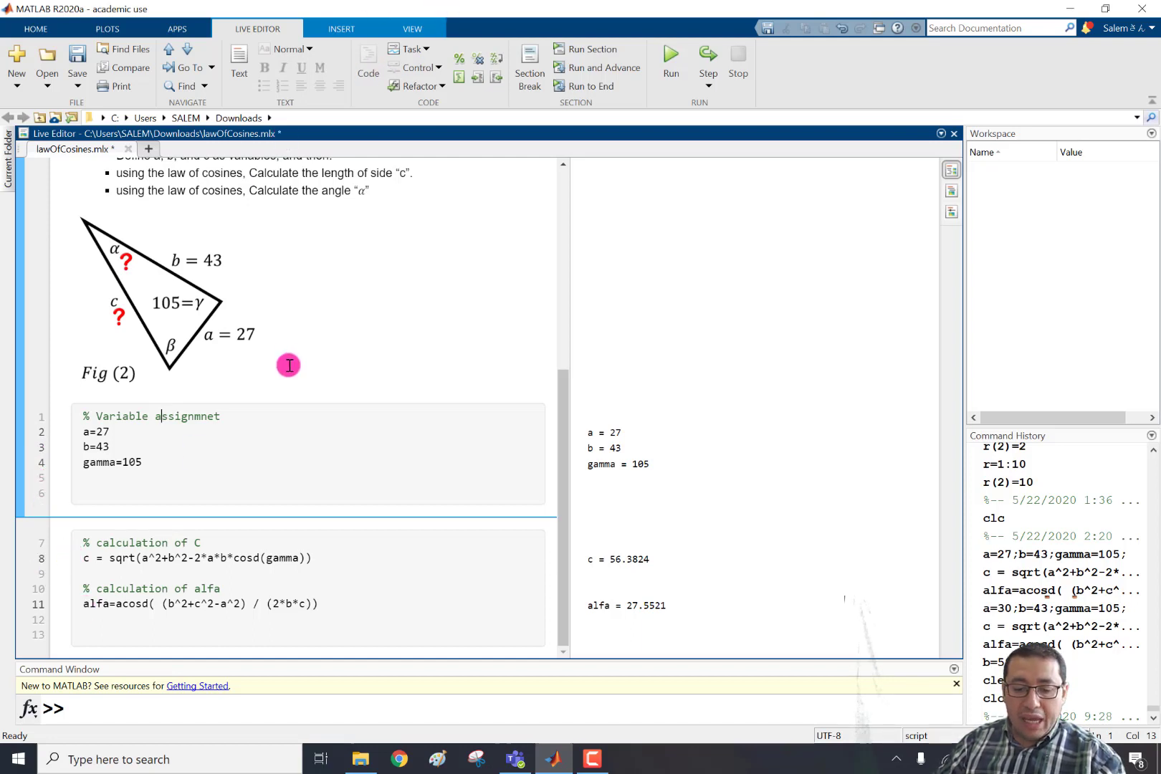
click(188, 449)
click(219, 602)
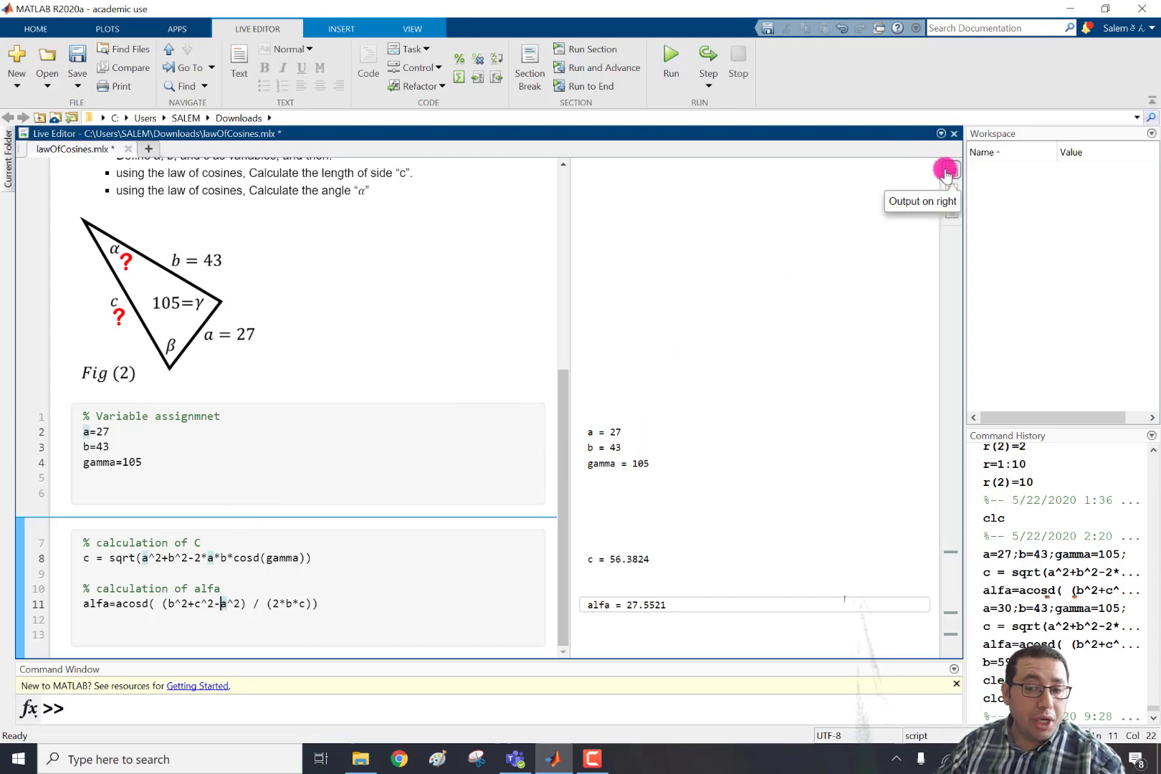
scroll(435, 416, up, 8)
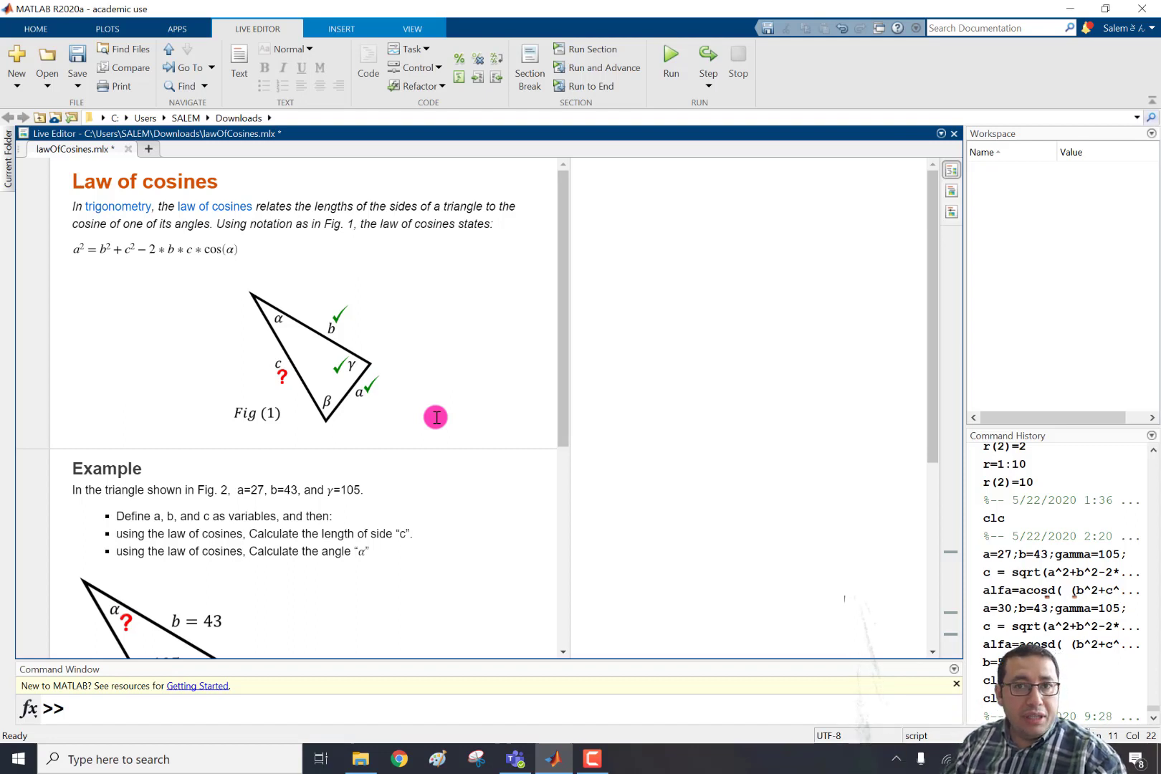
- Save lawOfCosines.mlx and show the Save/Export menu choices
click(78, 57)
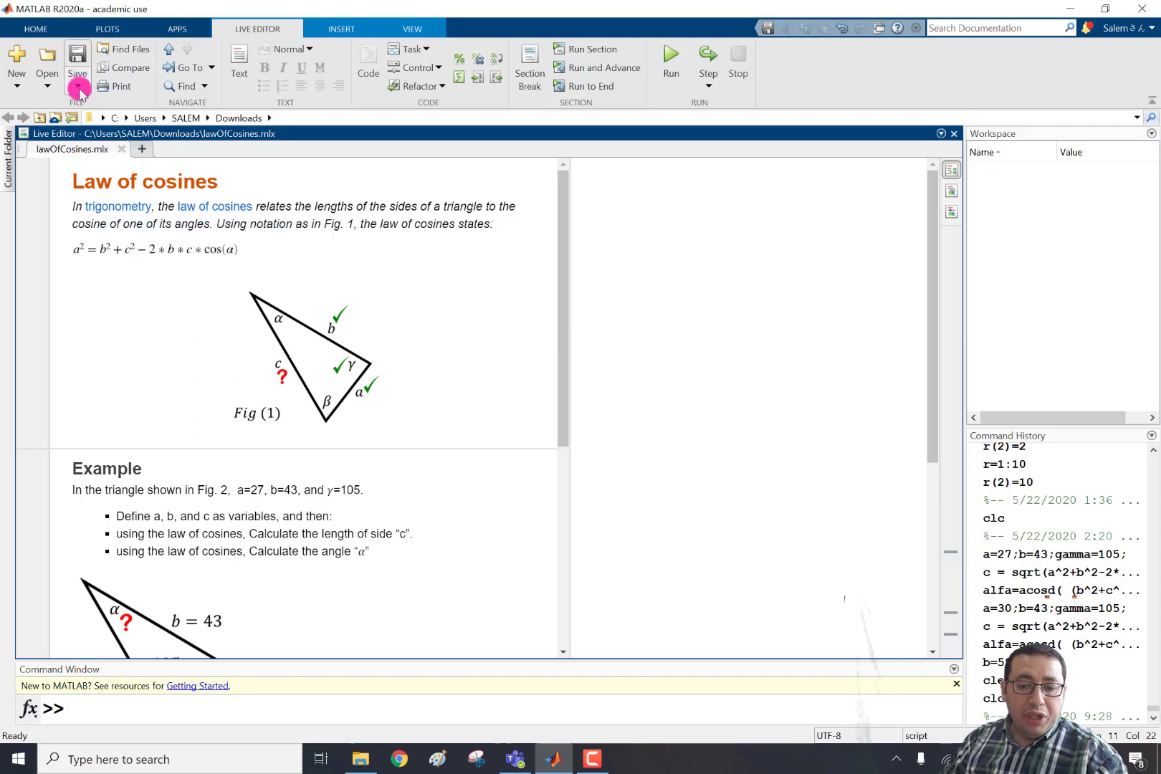
click(78, 87)
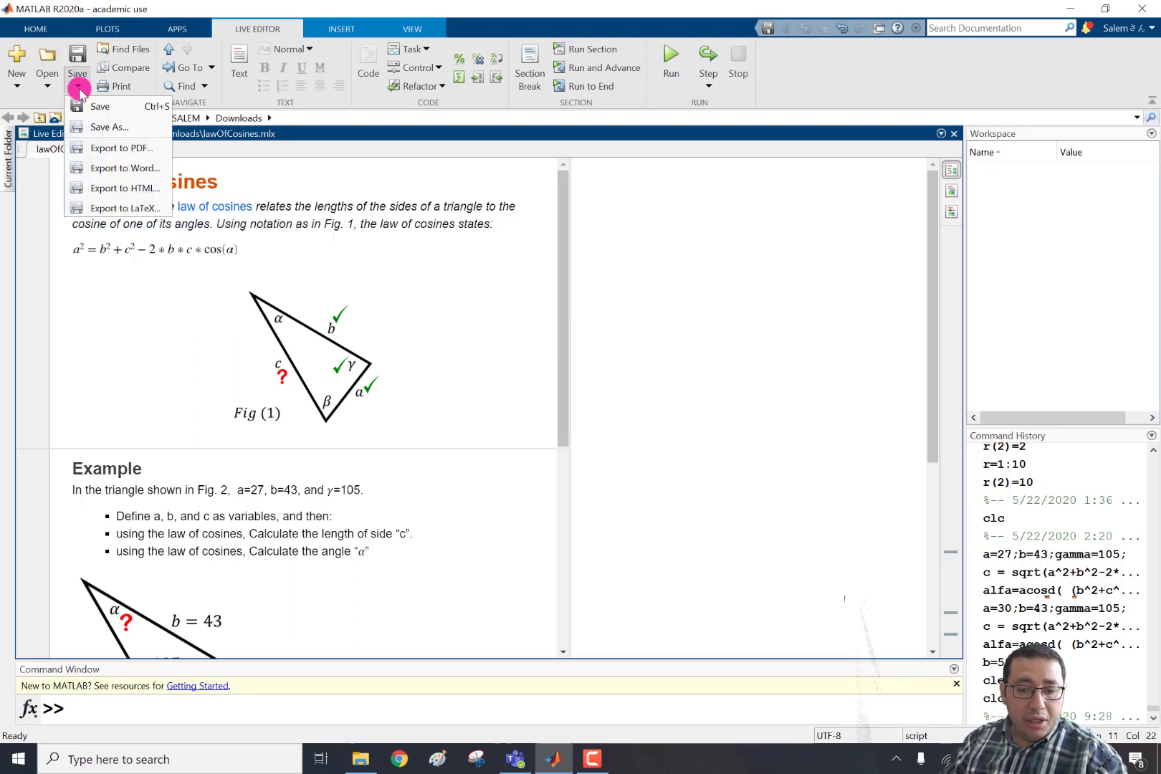
- Export the live script to PDF as lawOfCosines.pdf in Downloads
click(163, 149)
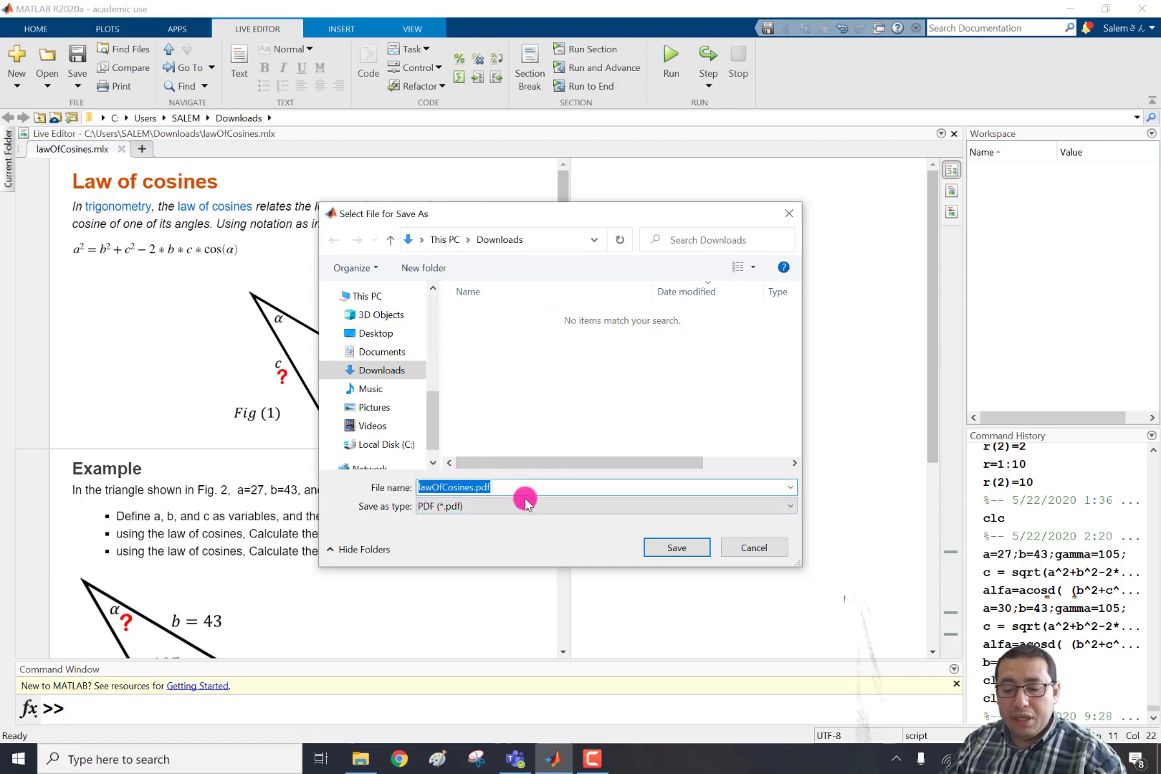
click(669, 544)
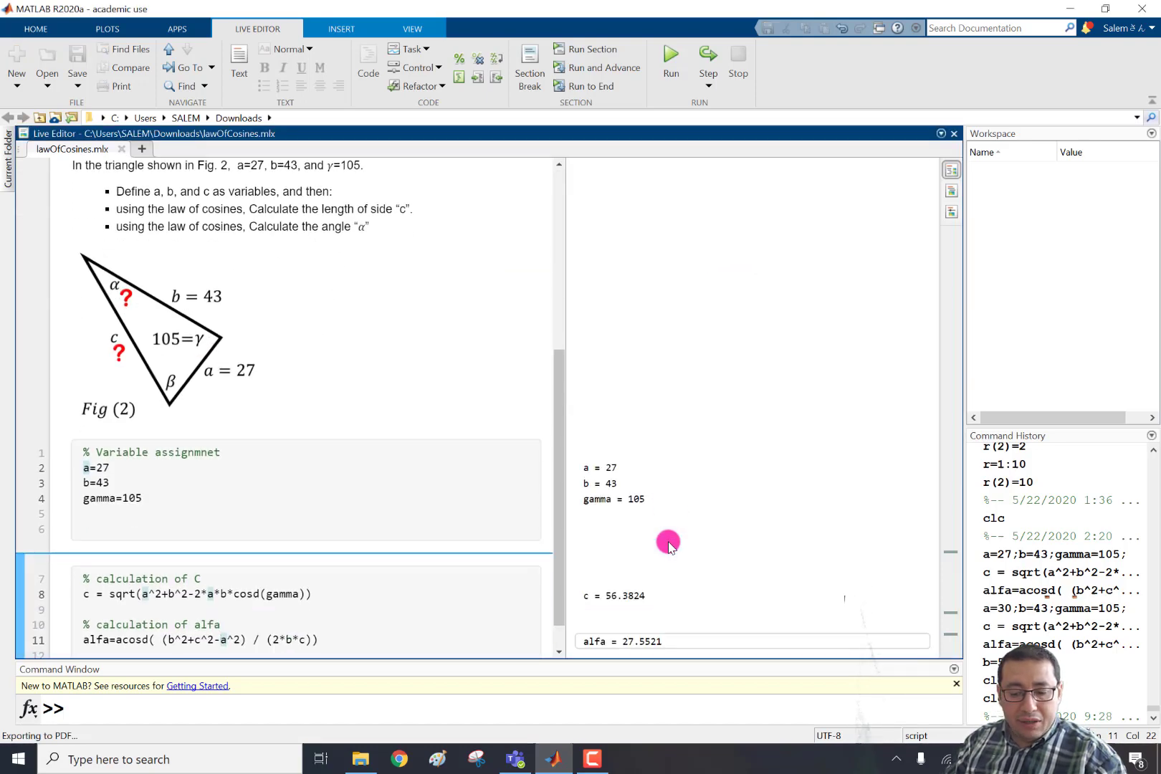
click(360, 759)
- Open the 58 KB lawOfCosines.pdf from the Downloads folder in Adobe Acrobat
double_click(205, 137)
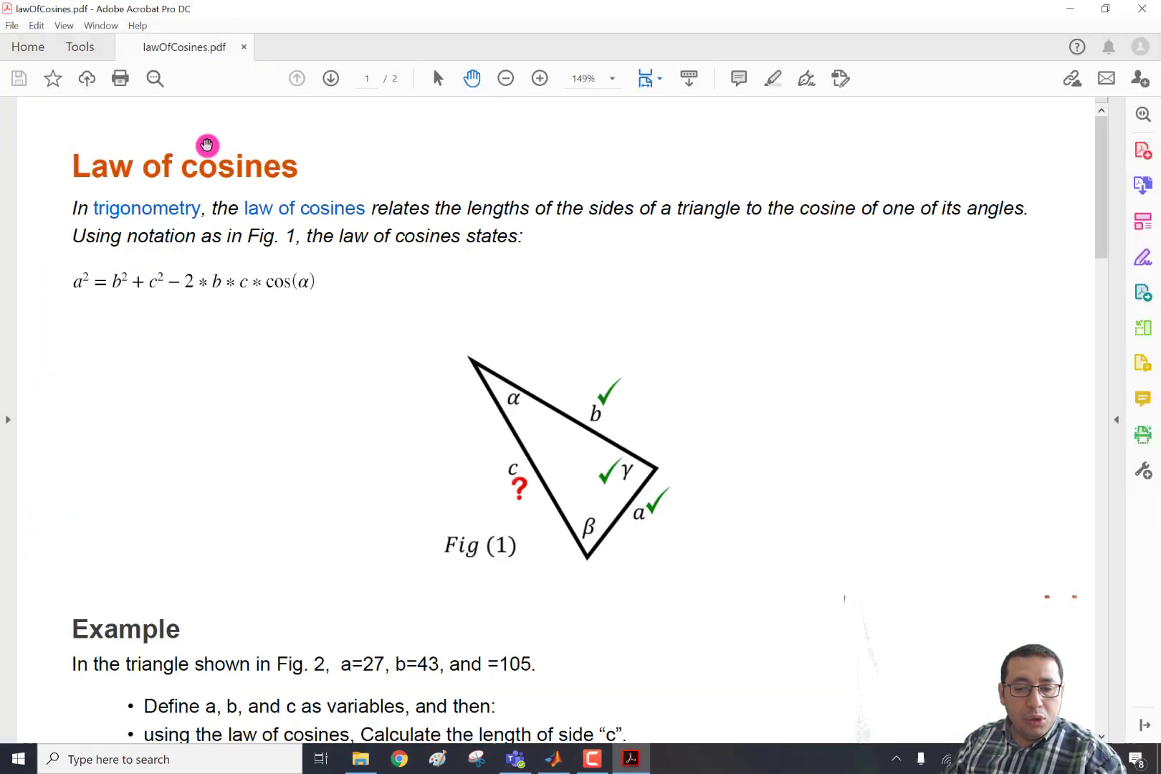
click(1065, 9)
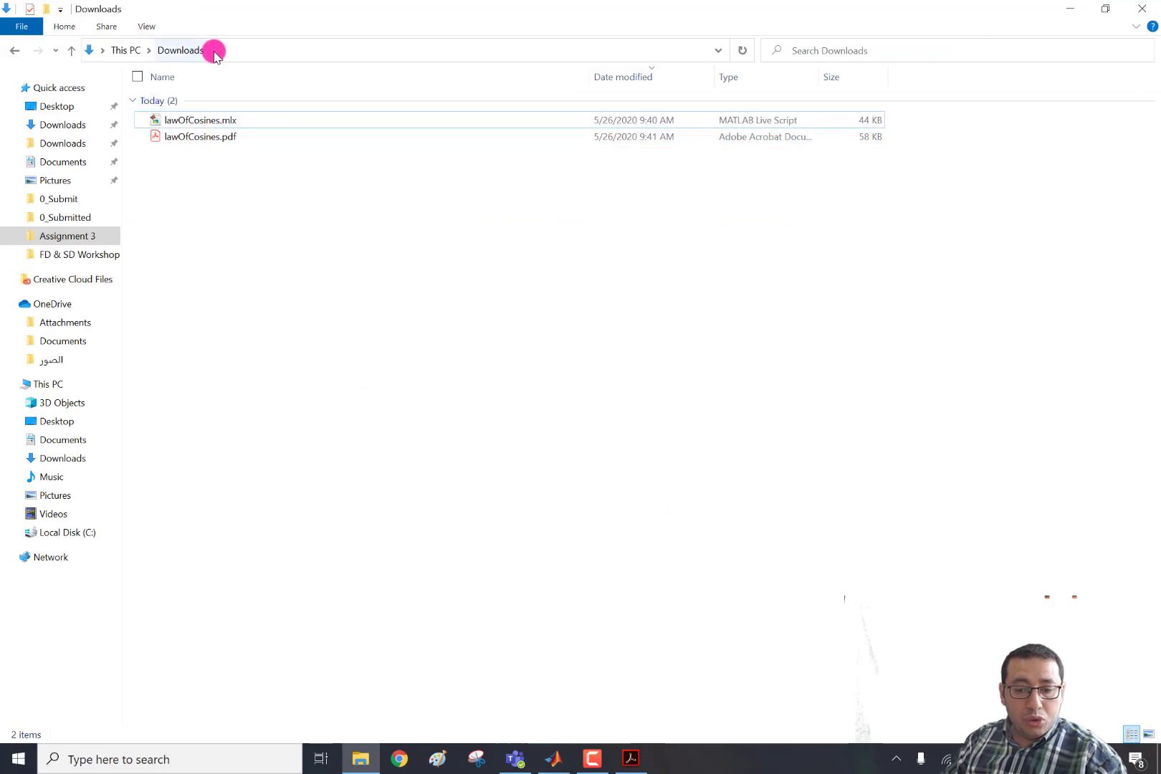
click(240, 46)
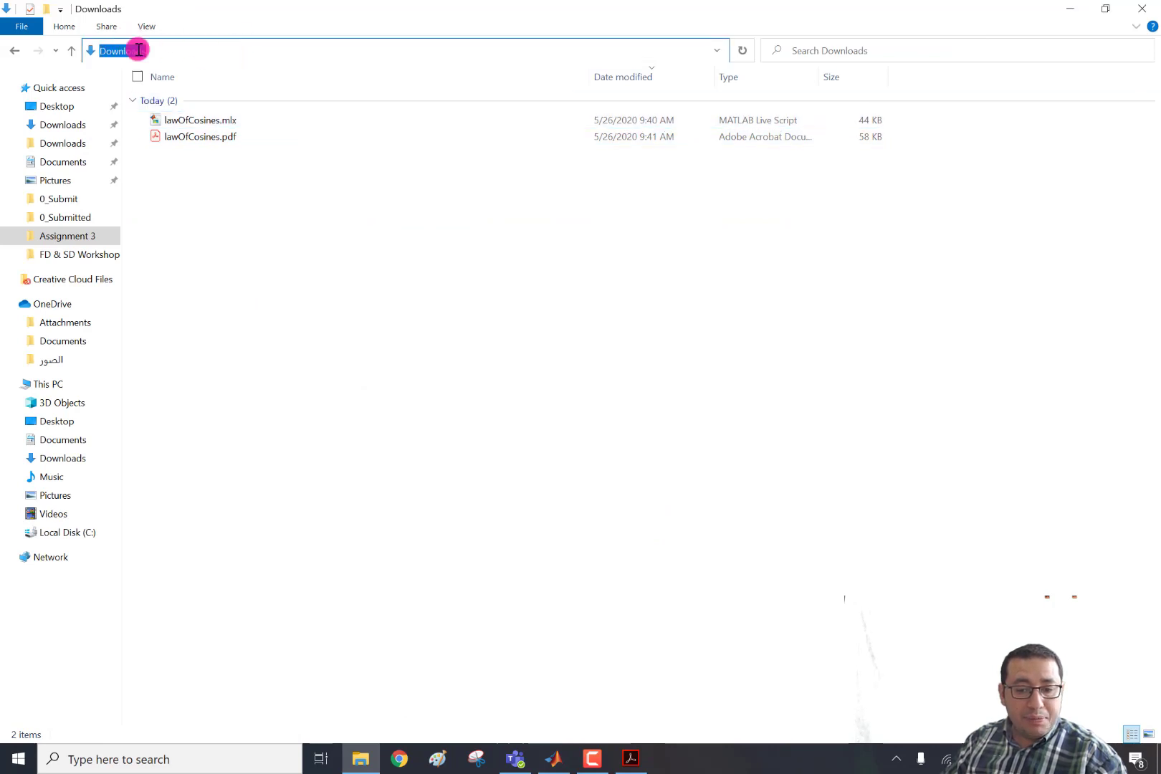
double_click(219, 137)
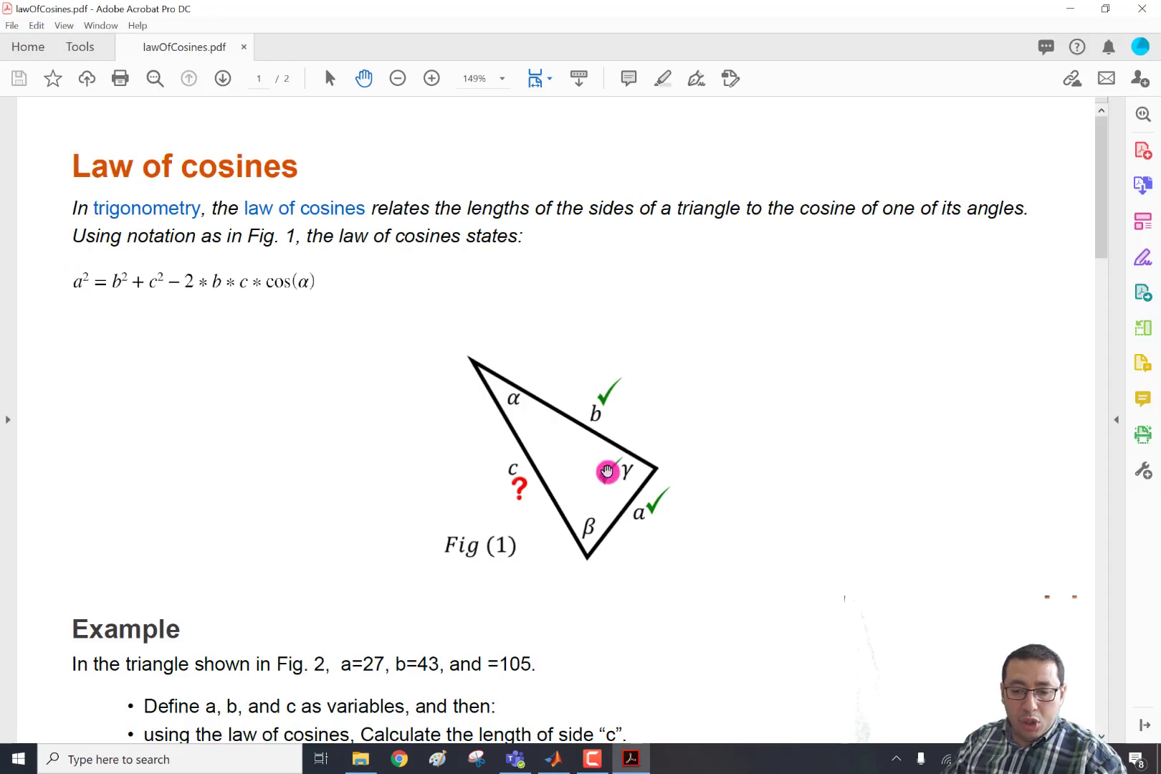
- Scroll through the exported two-page PDF, then minimize Acrobat to reveal the Downloads folder
scroll(607, 471, down, 3)
scroll(607, 470, down, 3)
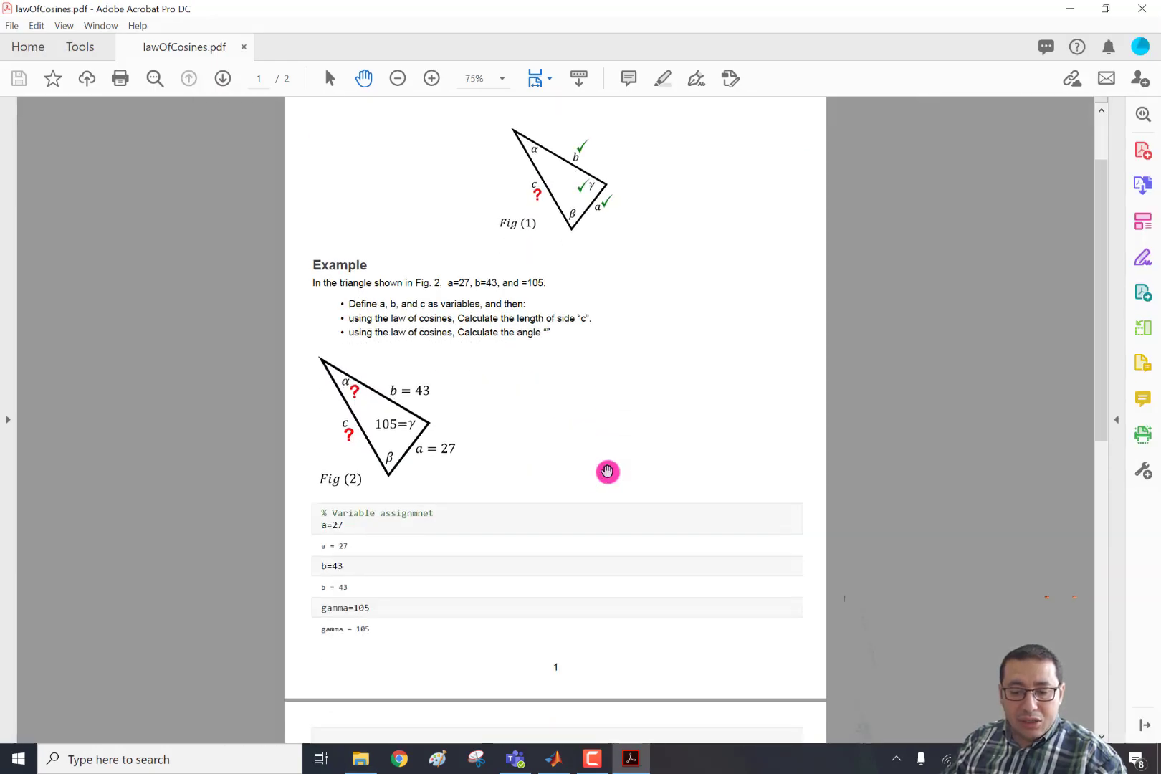
scroll(607, 471, up, 3)
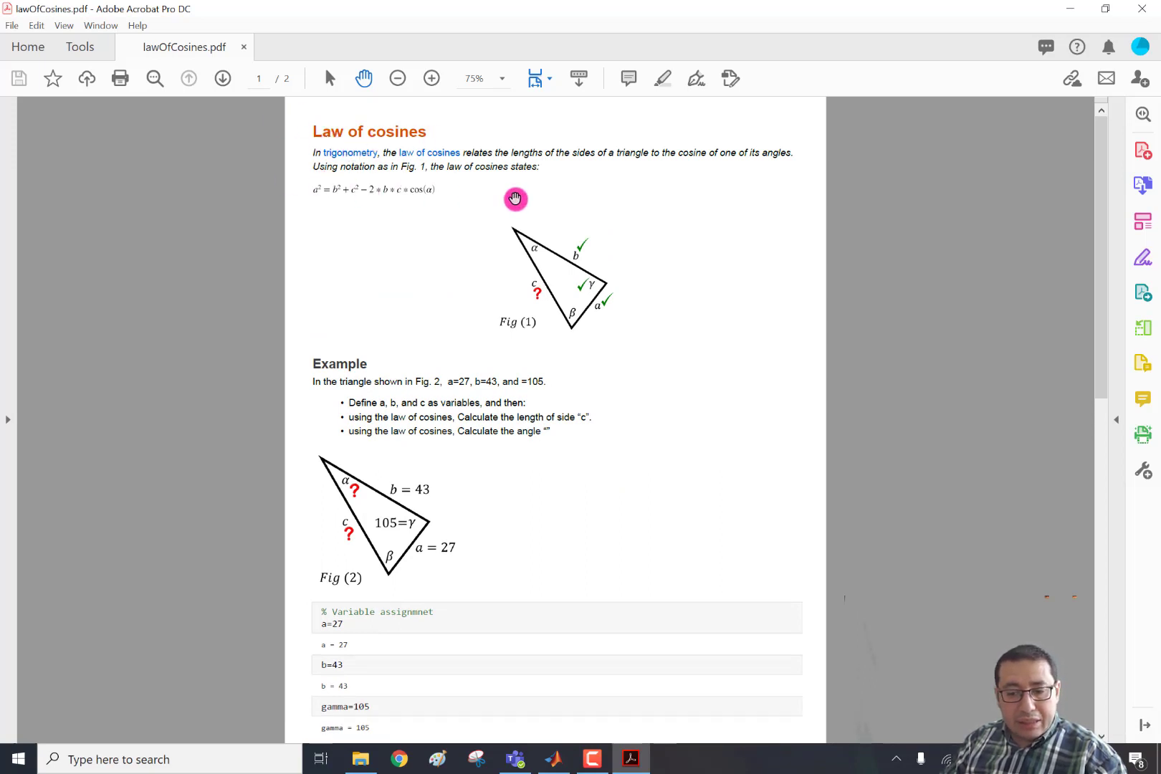
scroll(625, 323, down, 2)
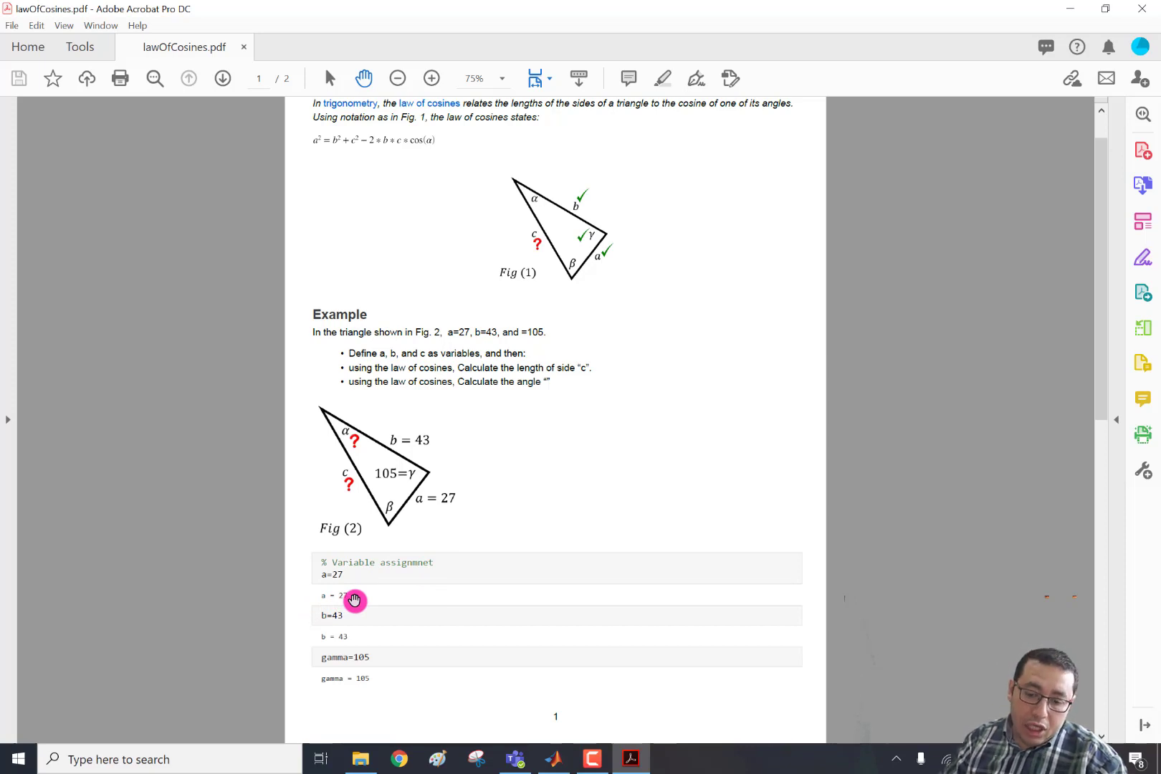
click(1070, 8)
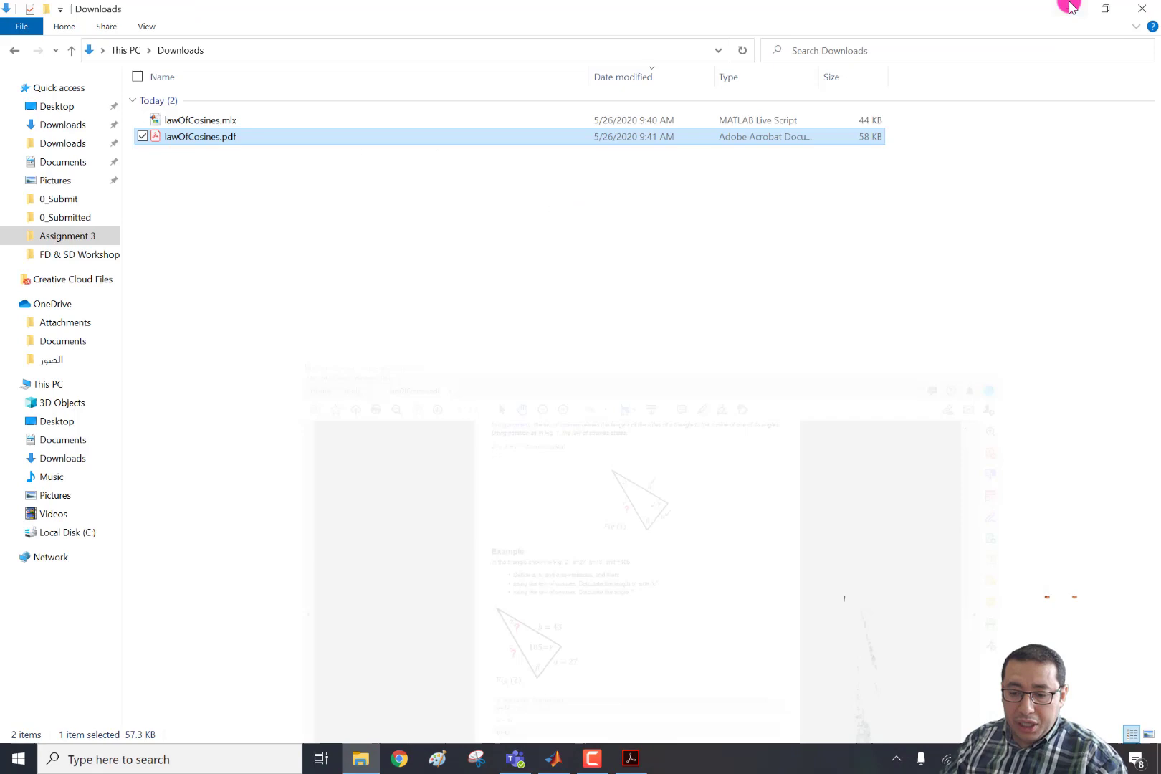
- Switch lawOfCosines.mlx to inline output, showing a = 27 and c = 56.3824, then return to the PDF
click(566, 760)
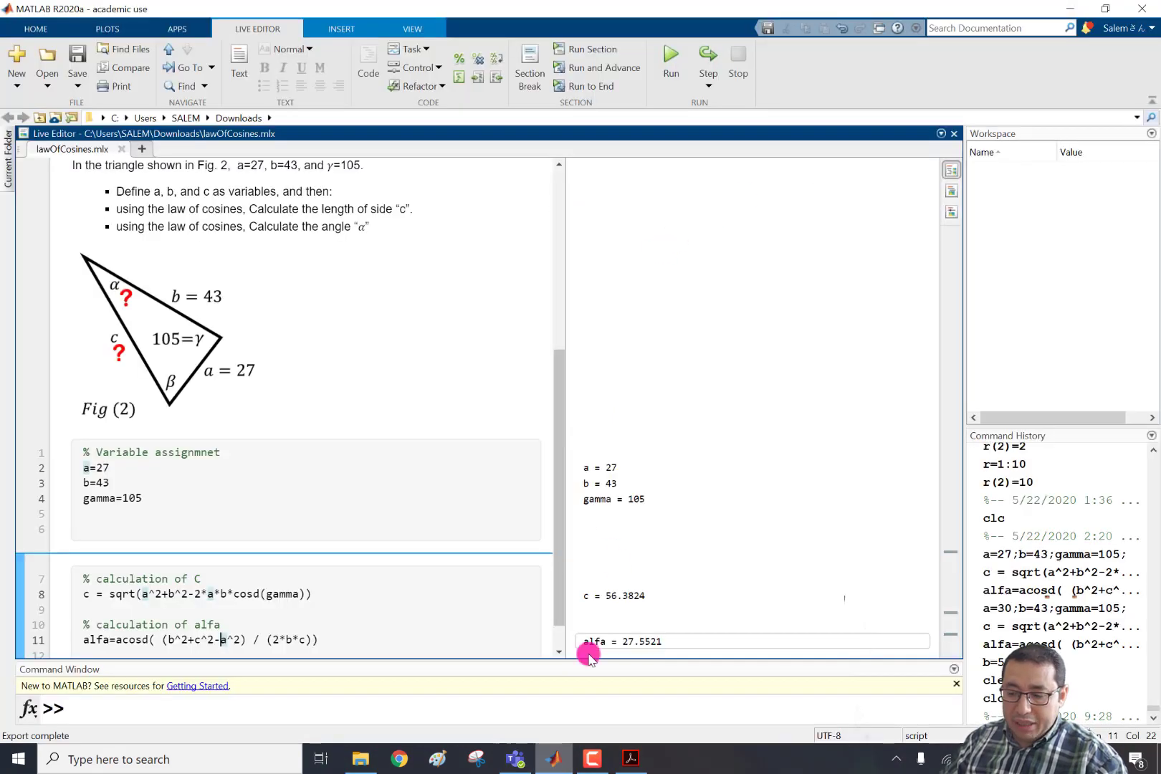
click(952, 193)
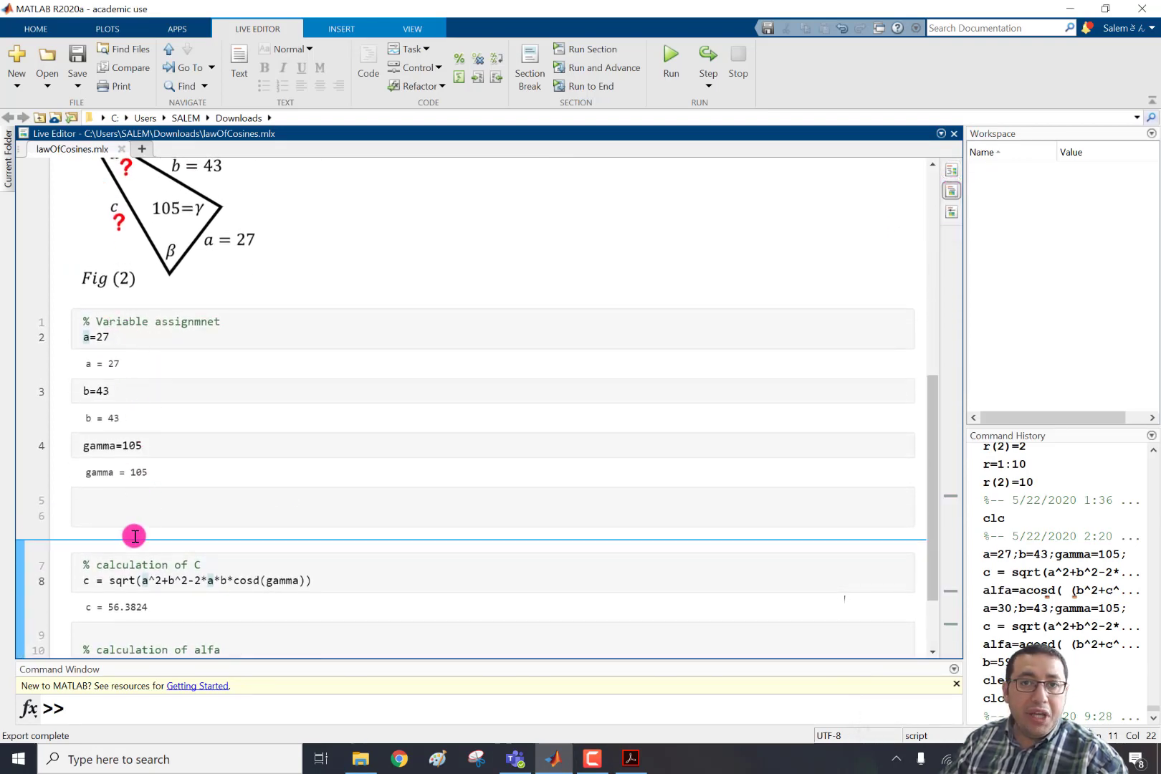
click(630, 758)
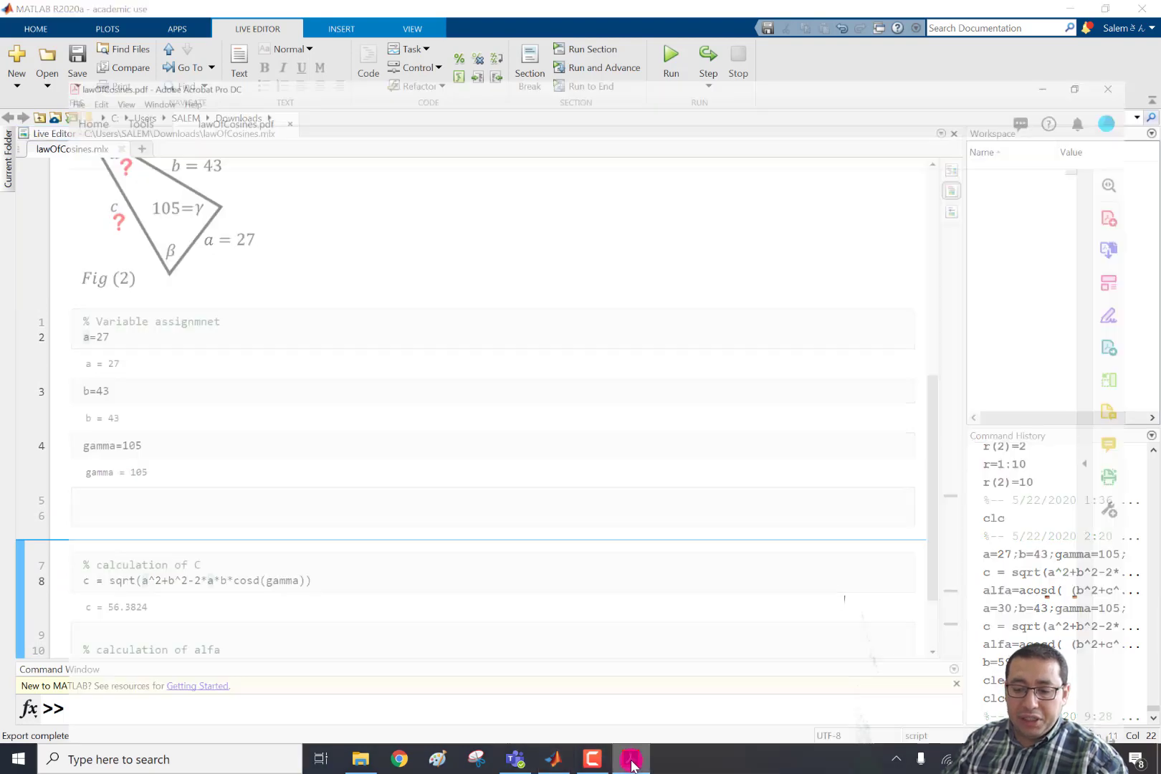
- Scroll to PDF page 2, showing c = 56.3824 and alfa = 27.5521
scroll(423, 534, down, 3)
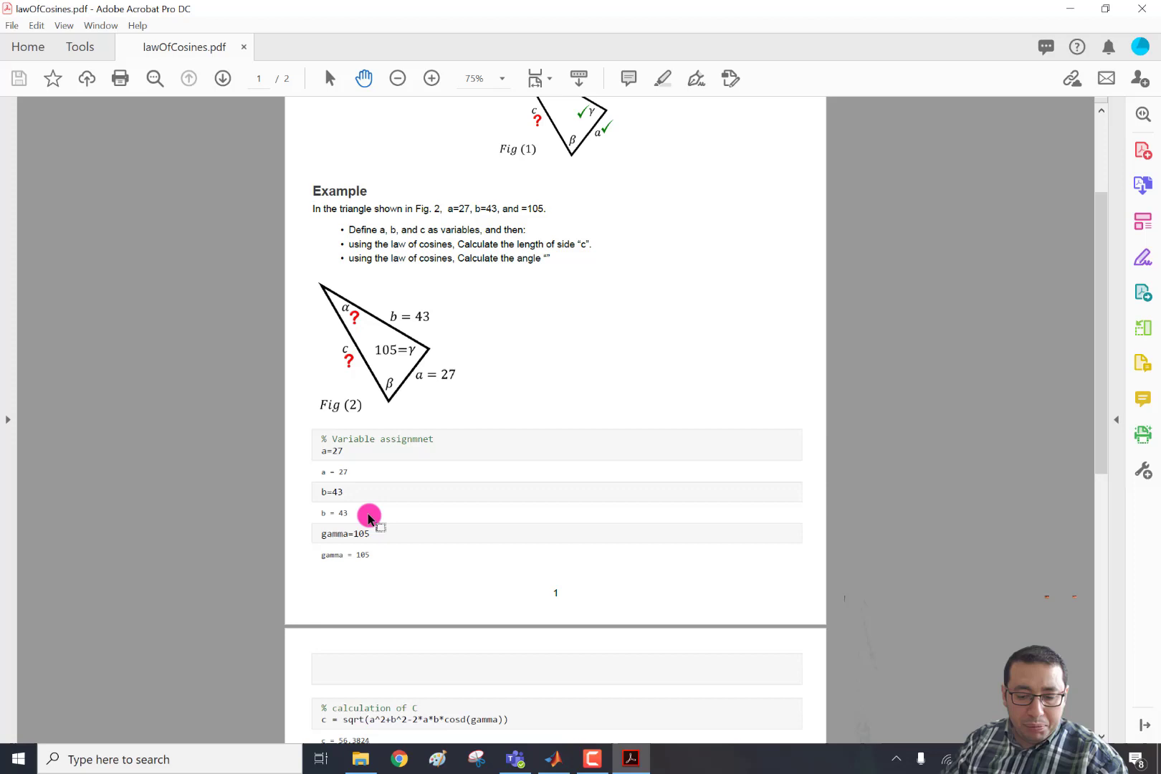
scroll(409, 569, down, 1)
scroll(410, 569, down, 5)
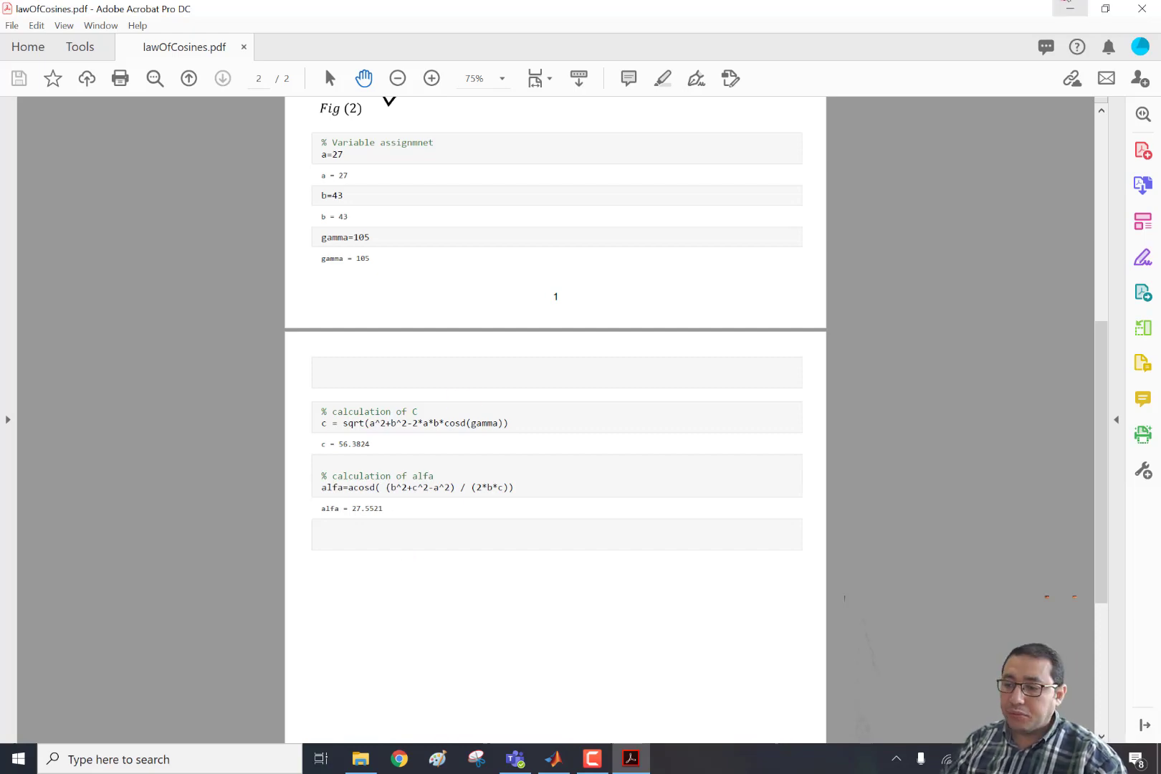
- Start a Save As with PDF (*.pdf) file type, cancel it, and reopen the Save menu
click(1073, 7)
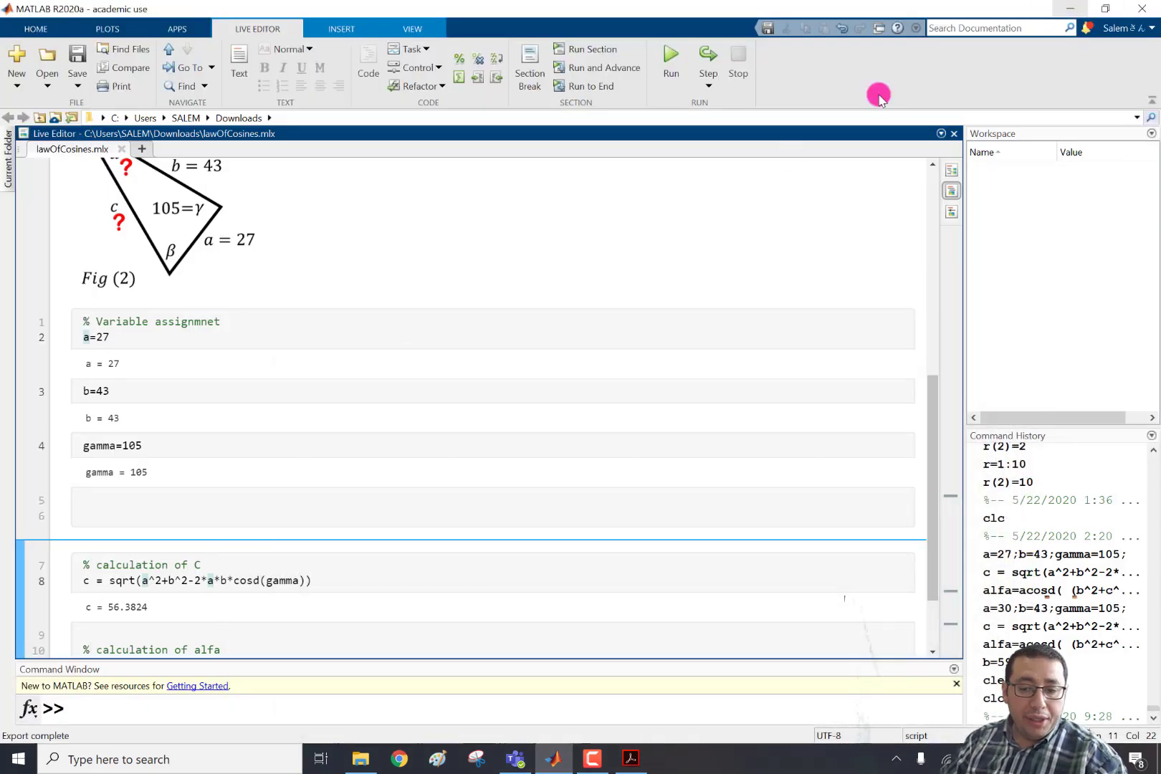
scroll(525, 269, up, 6)
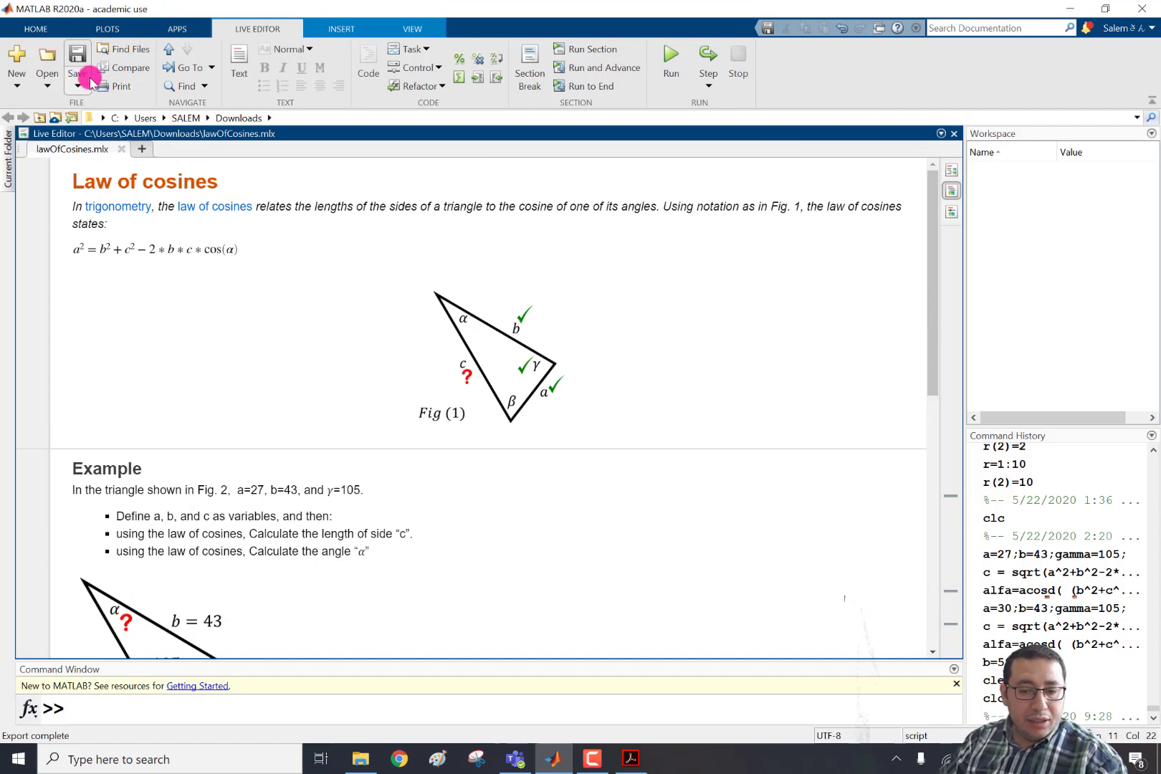
click(80, 86)
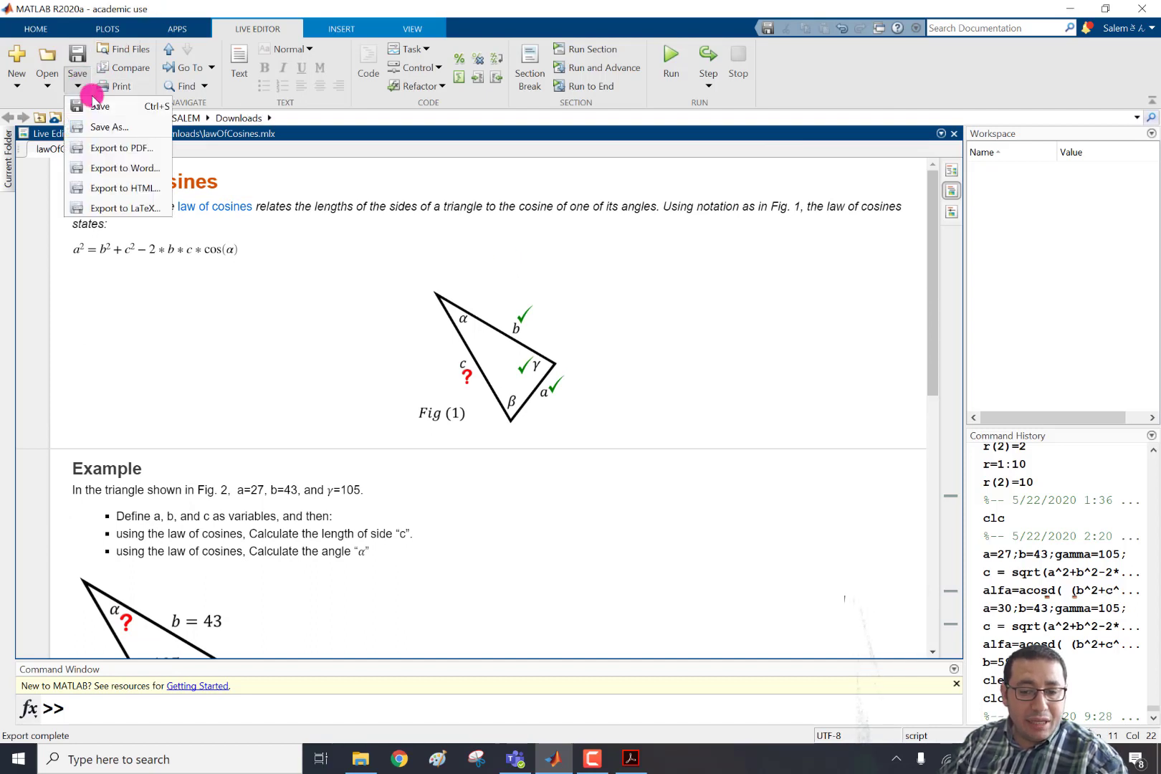
click(139, 133)
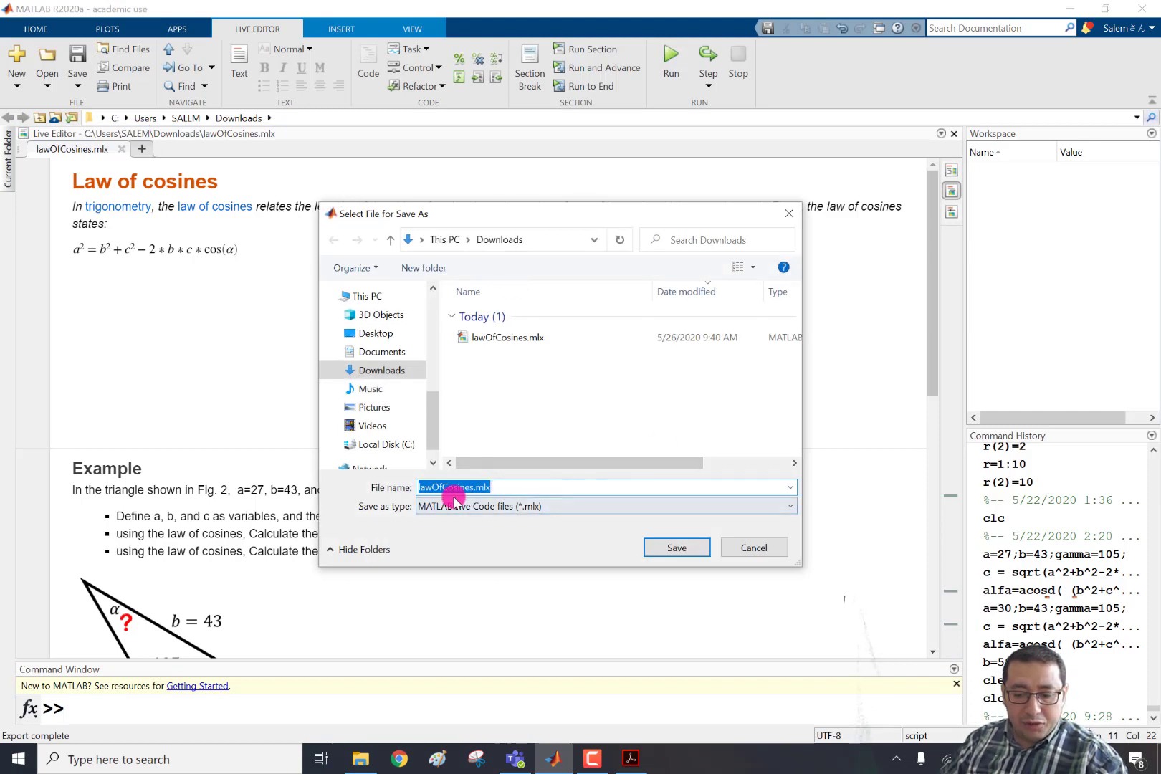
click(541, 509)
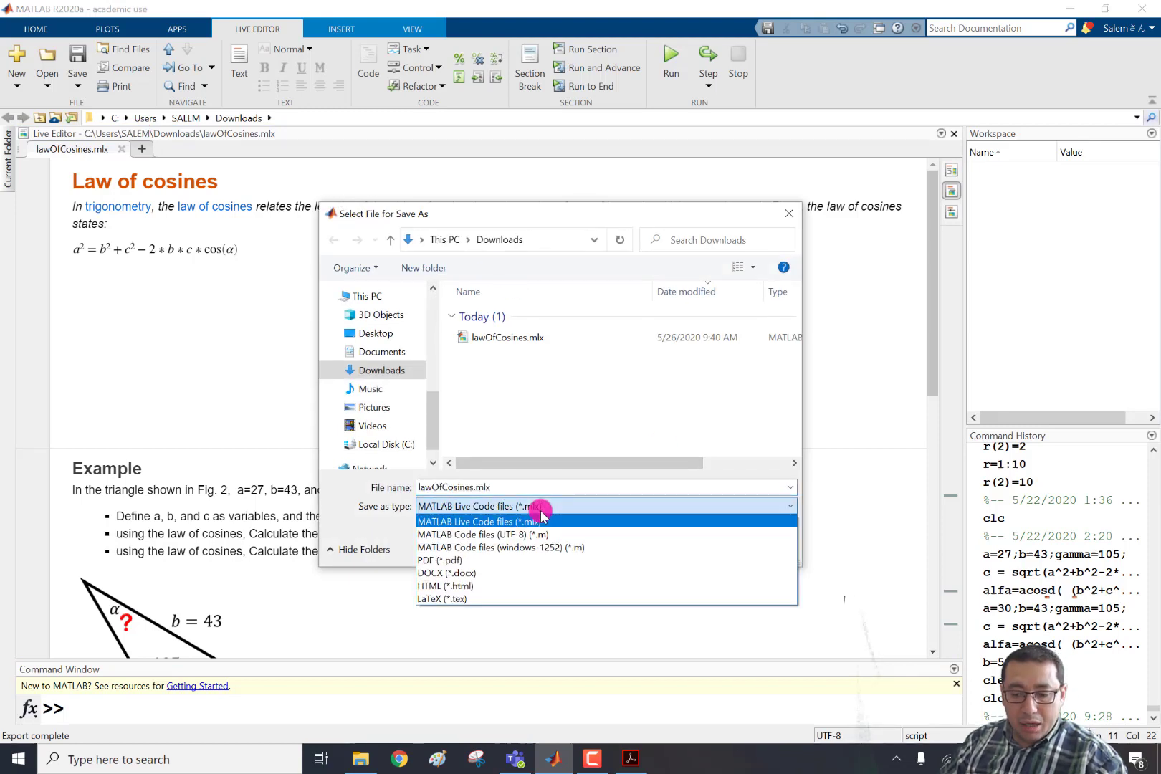
click(526, 562)
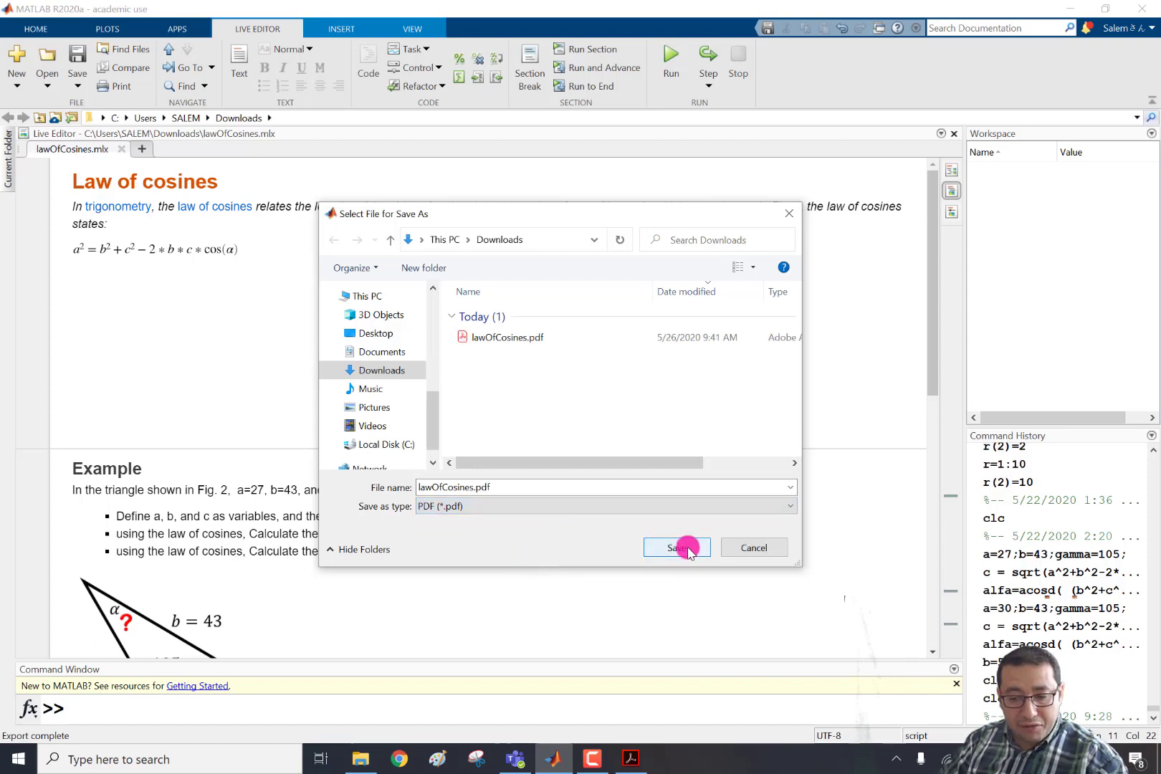
click(742, 547)
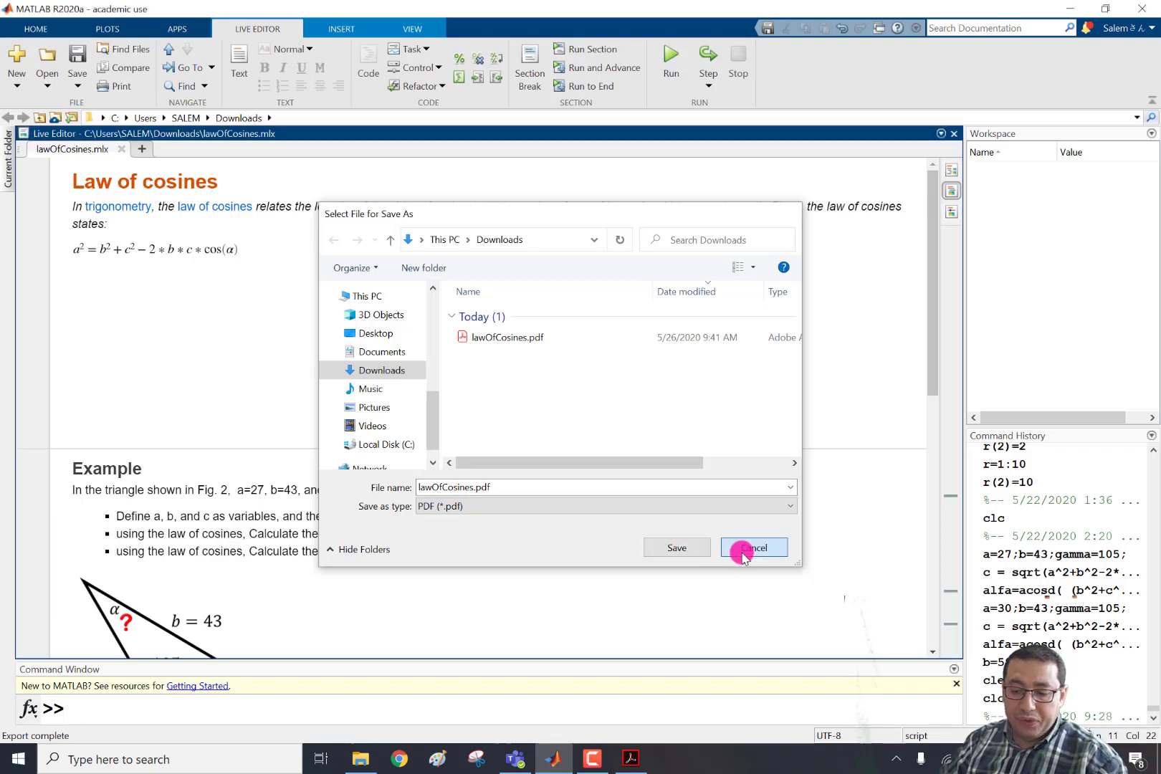
click(77, 84)
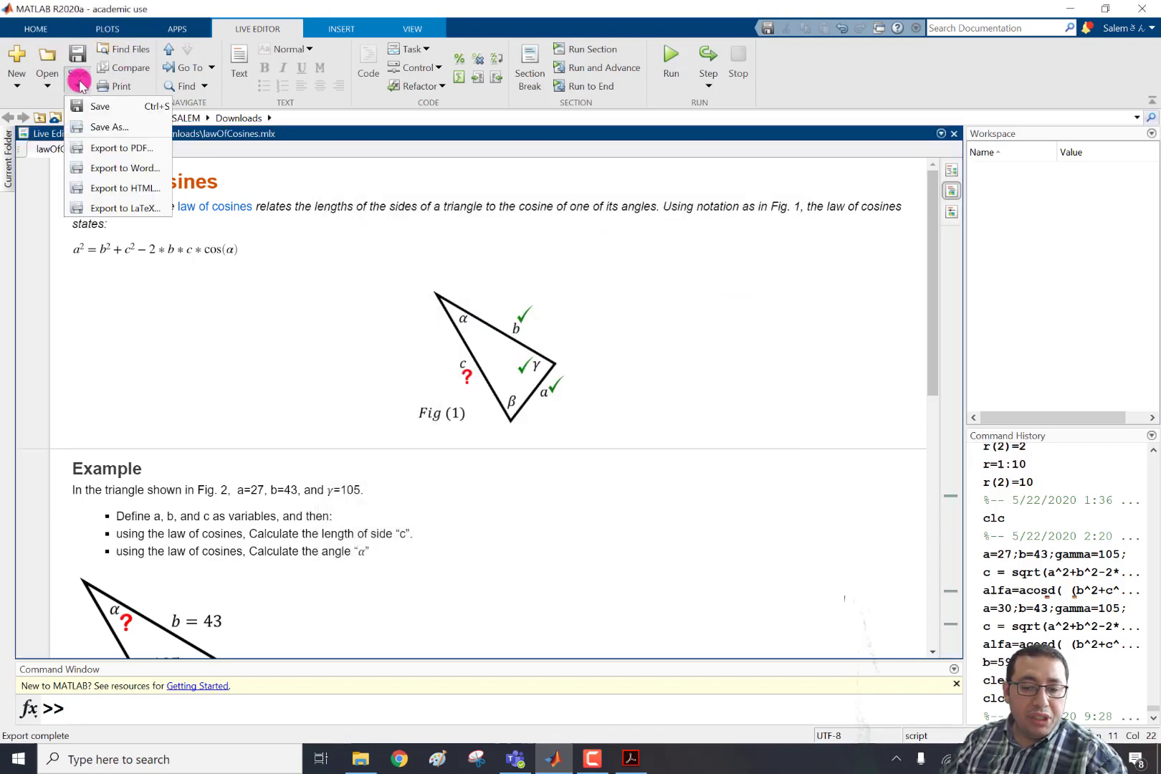
- Use Export to Word to save lawOfCosines.docx in Downloads
click(152, 170)
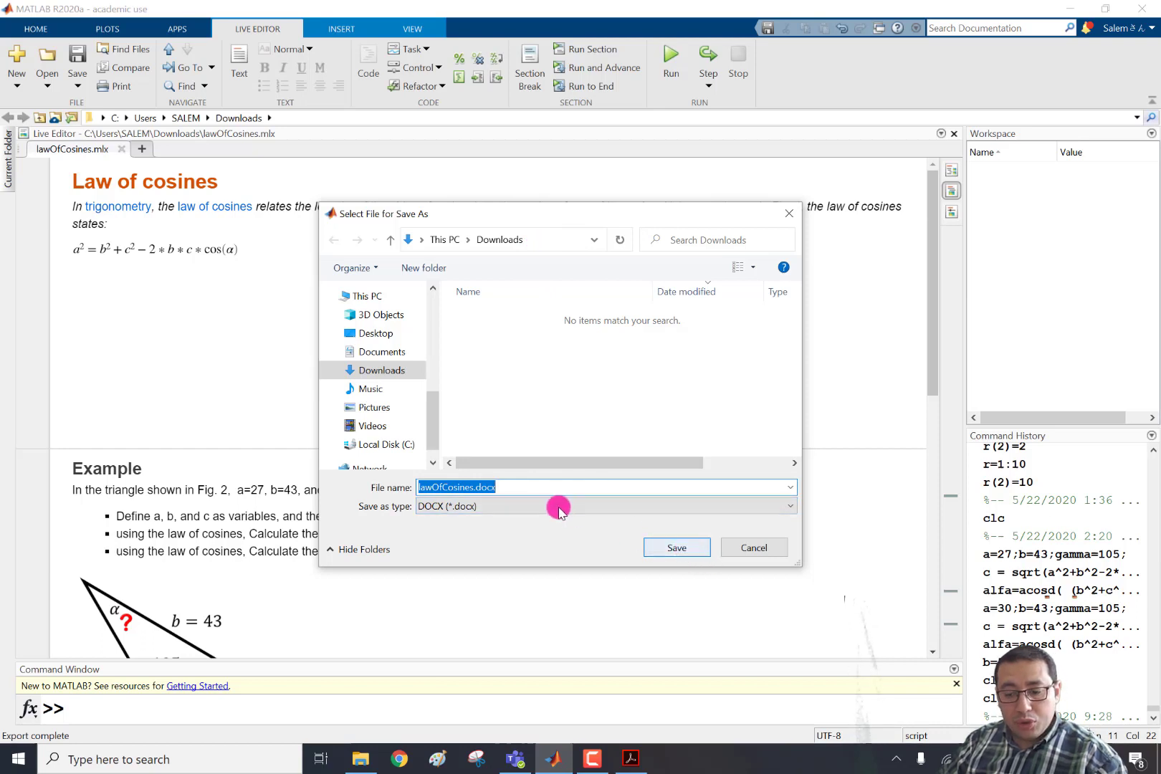
click(677, 549)
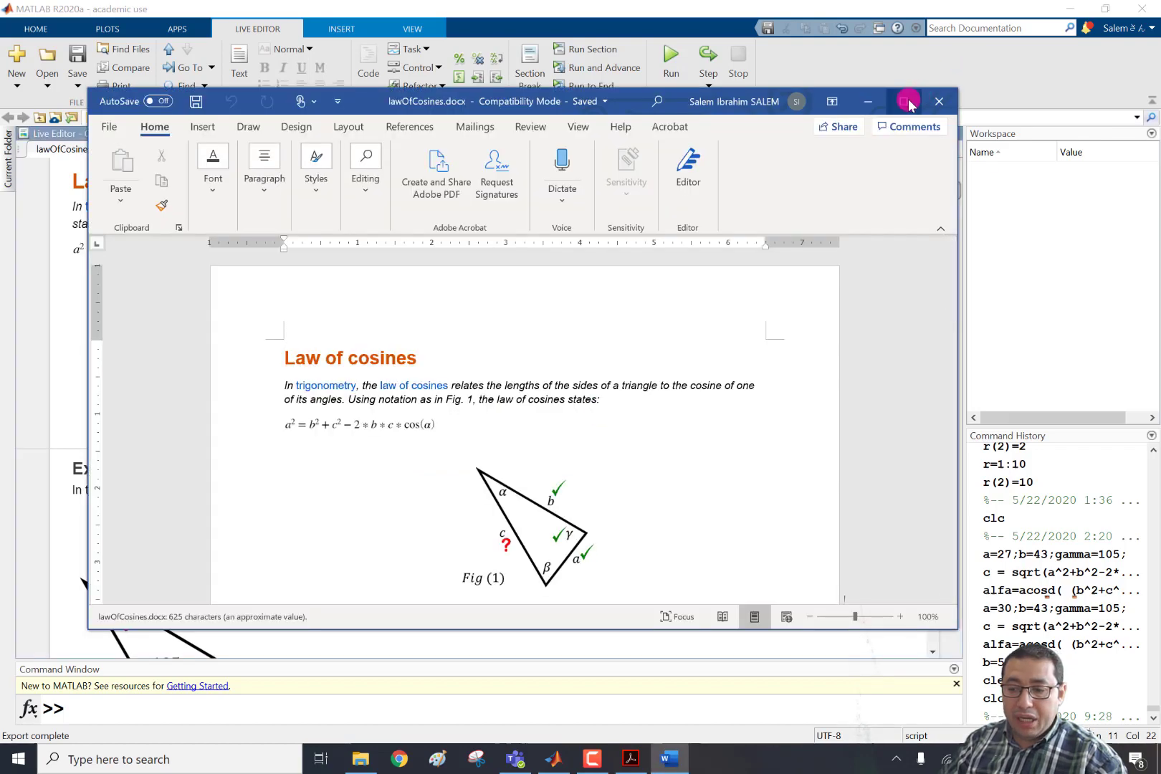
- Maximize Word and scroll through the exported lawOfCosines.docx
click(908, 104)
scroll(601, 435, down, 7)
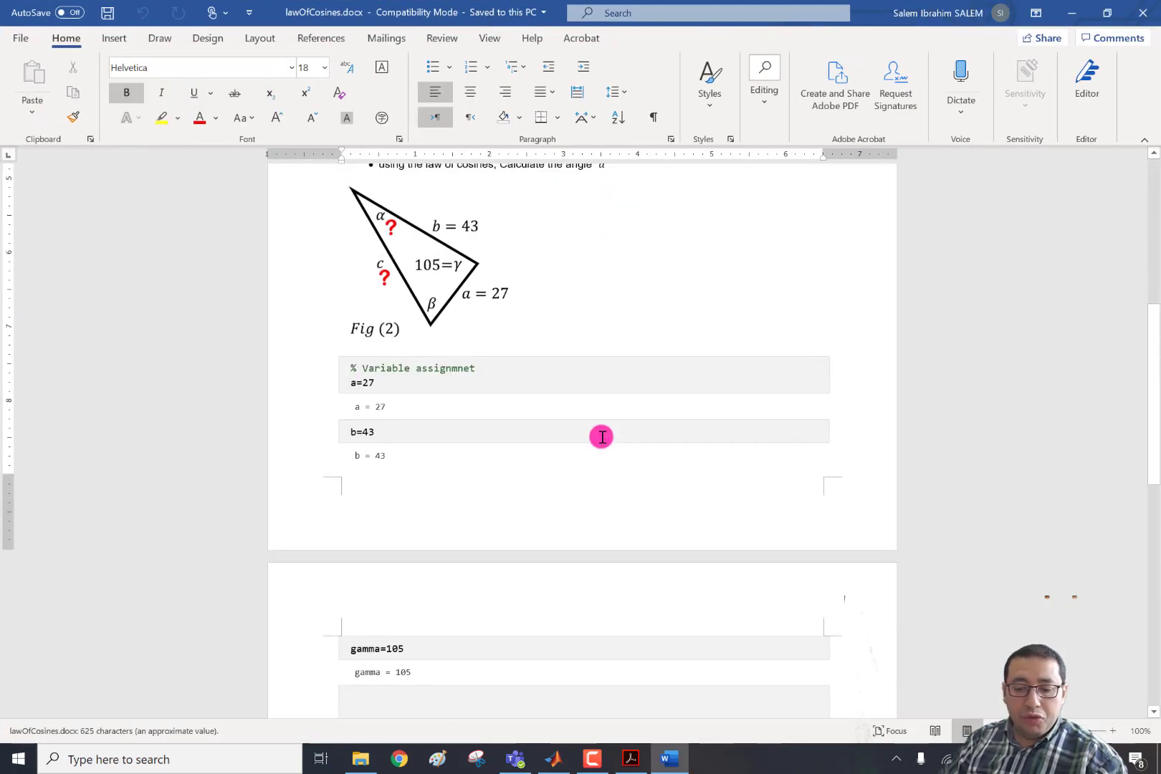
scroll(601, 436, down, 7)
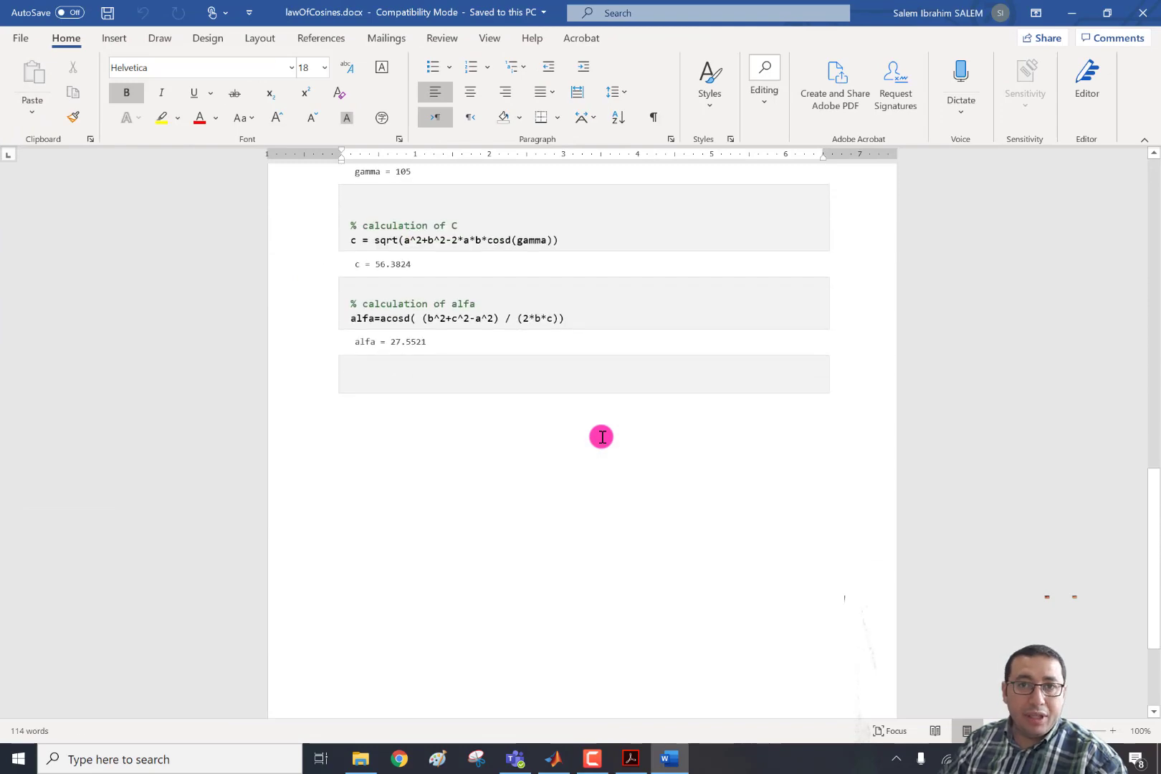
scroll(601, 437, up, 14)
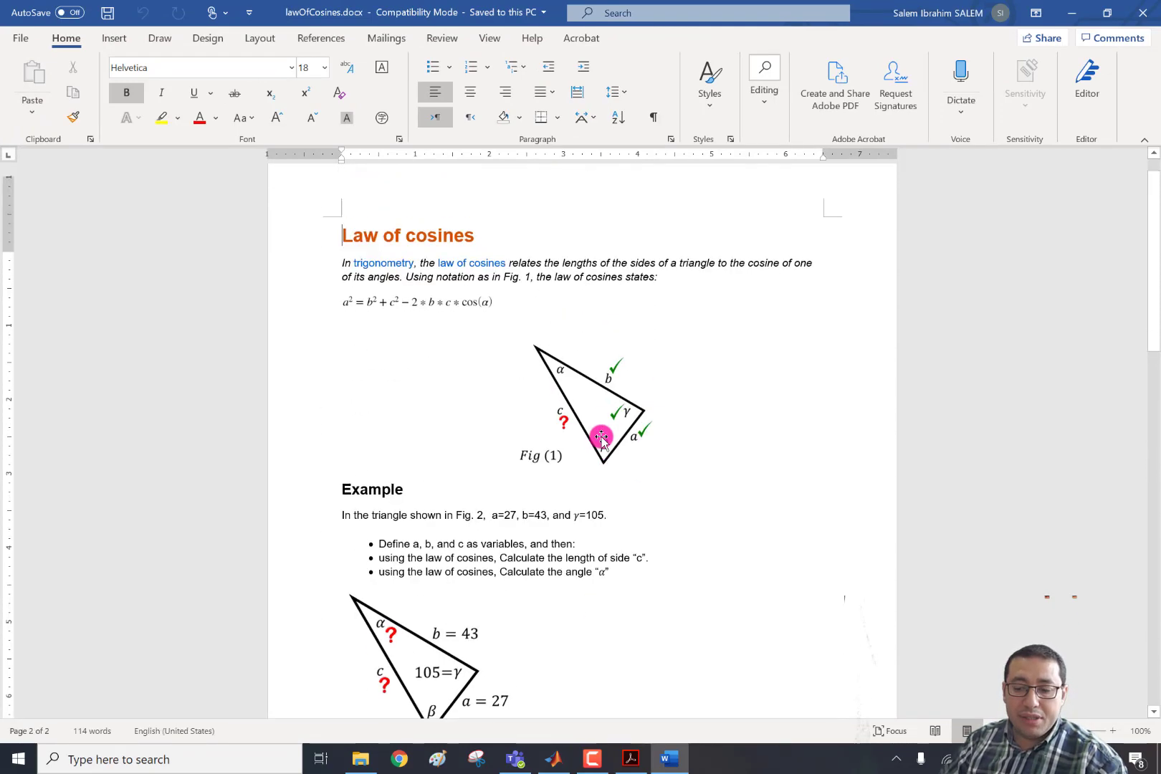
scroll(602, 437, up, 1)
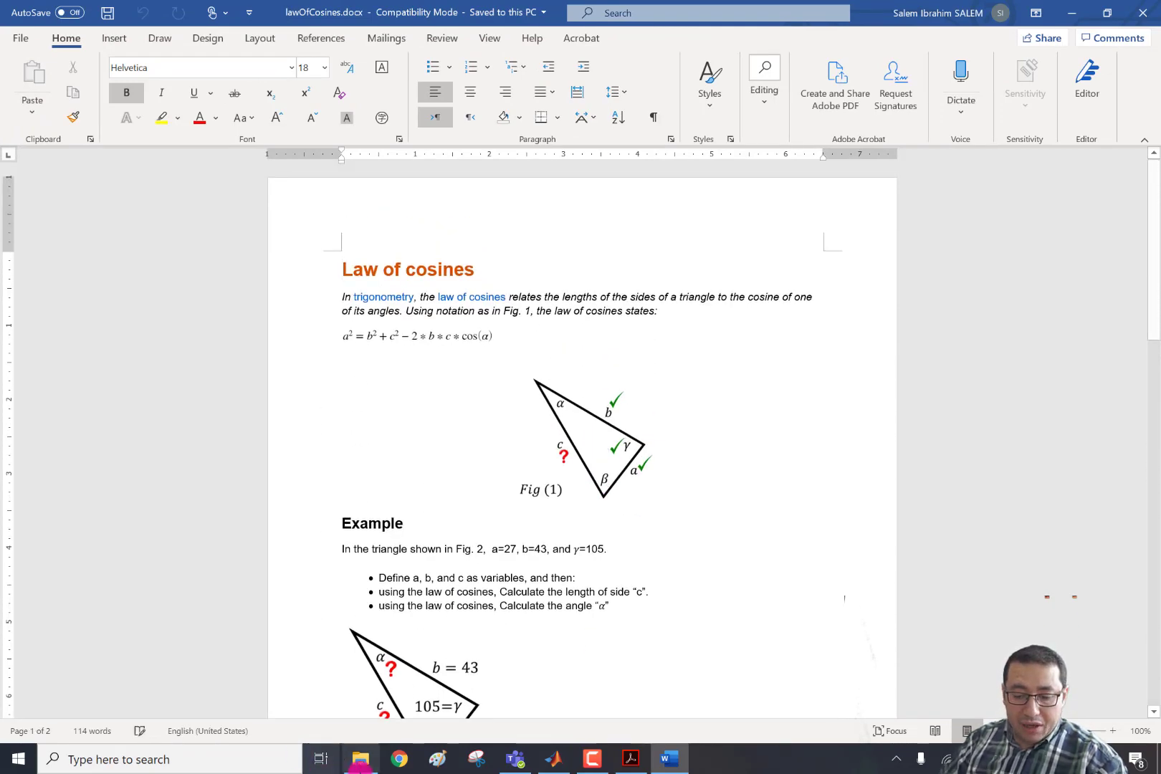
- Check the 53 KB lawOfCosines.docx in Downloads, then minimize Explorer and Word to reveal MATLAB
click(360, 759)
click(190, 153)
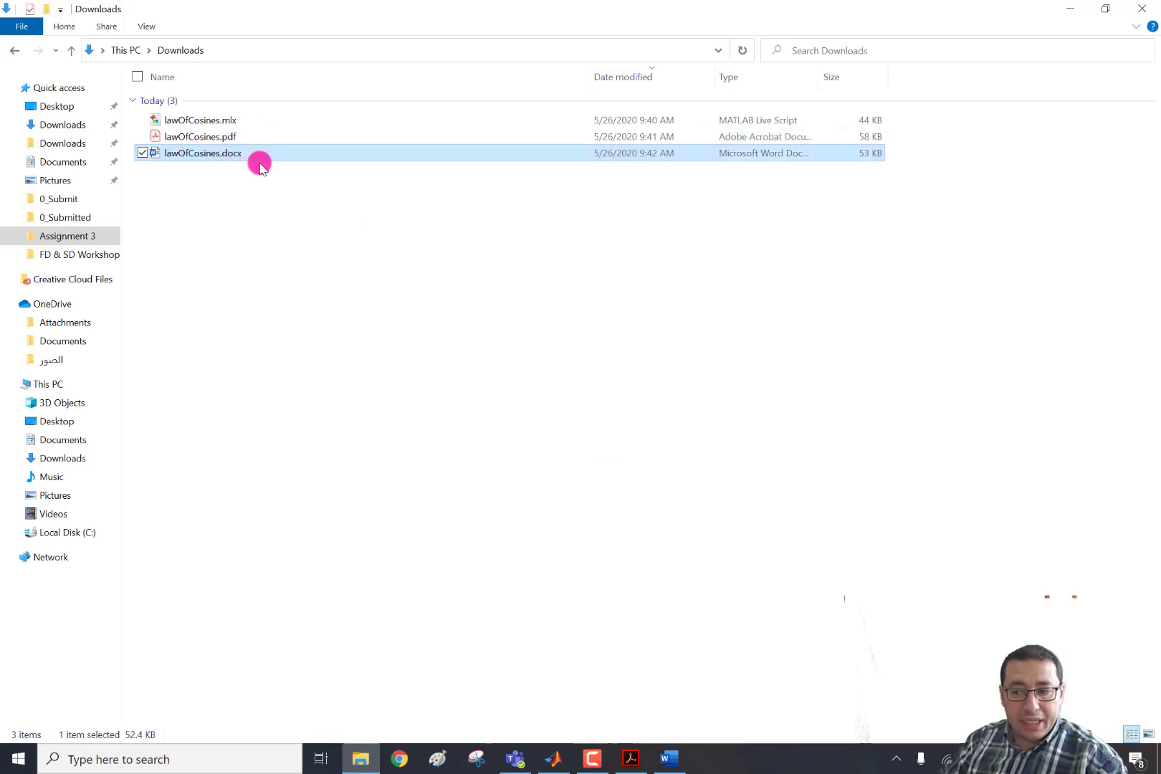
click(1080, 9)
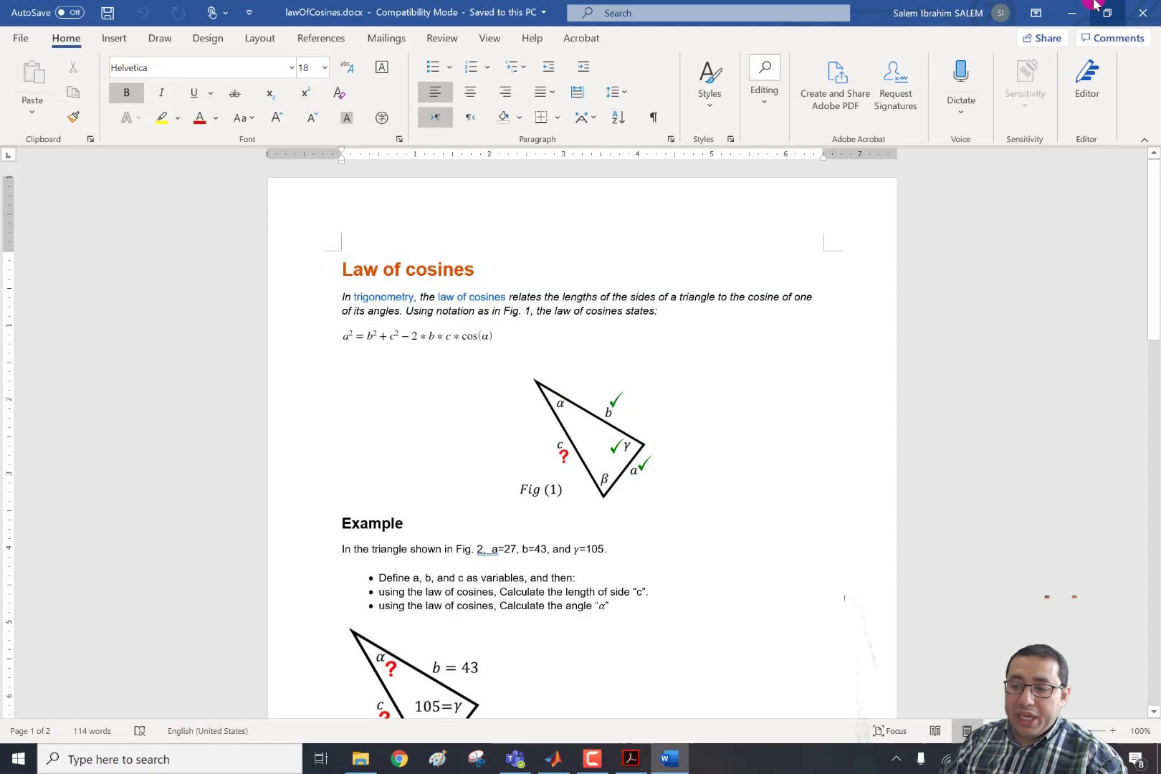
click(1062, 10)
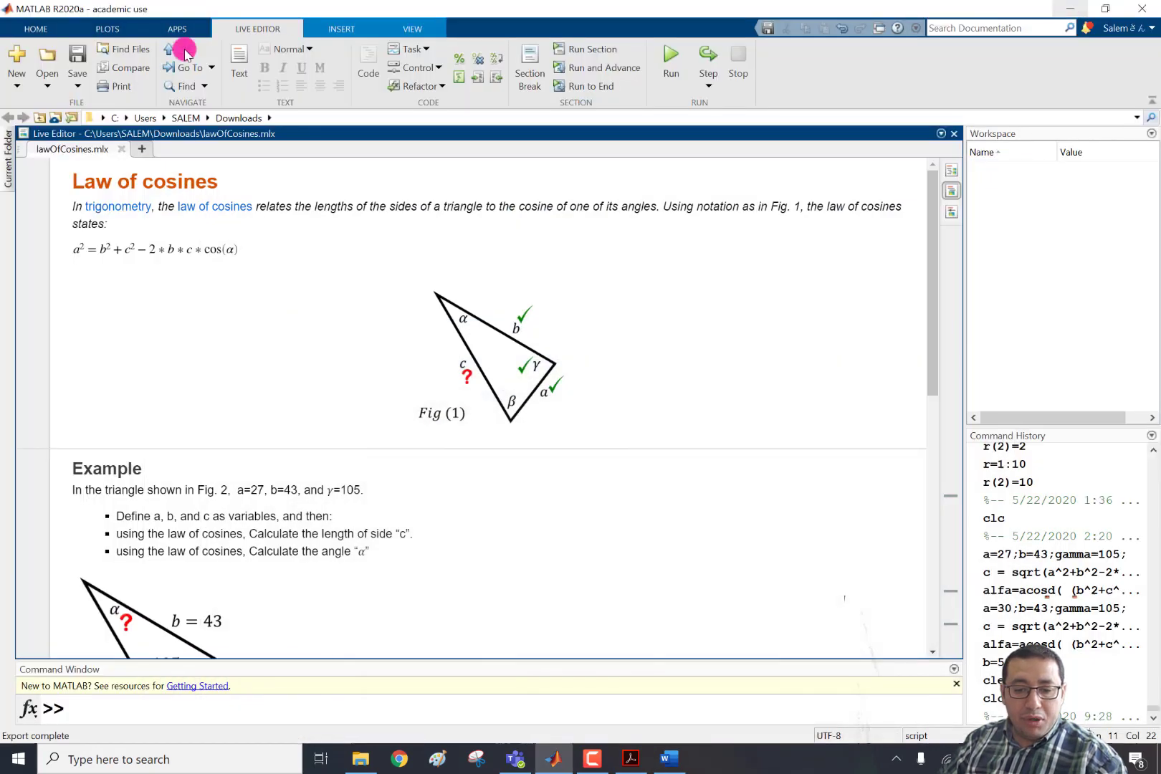
click(75, 90)
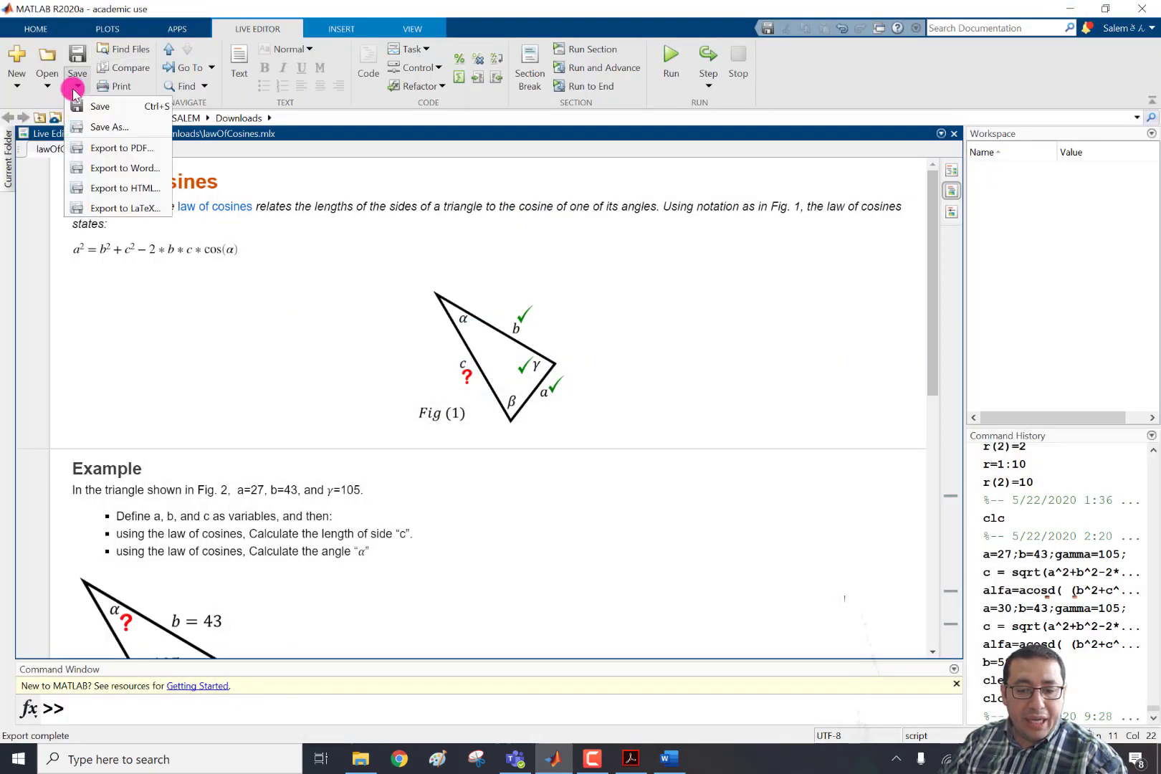
click(104, 129)
click(602, 502)
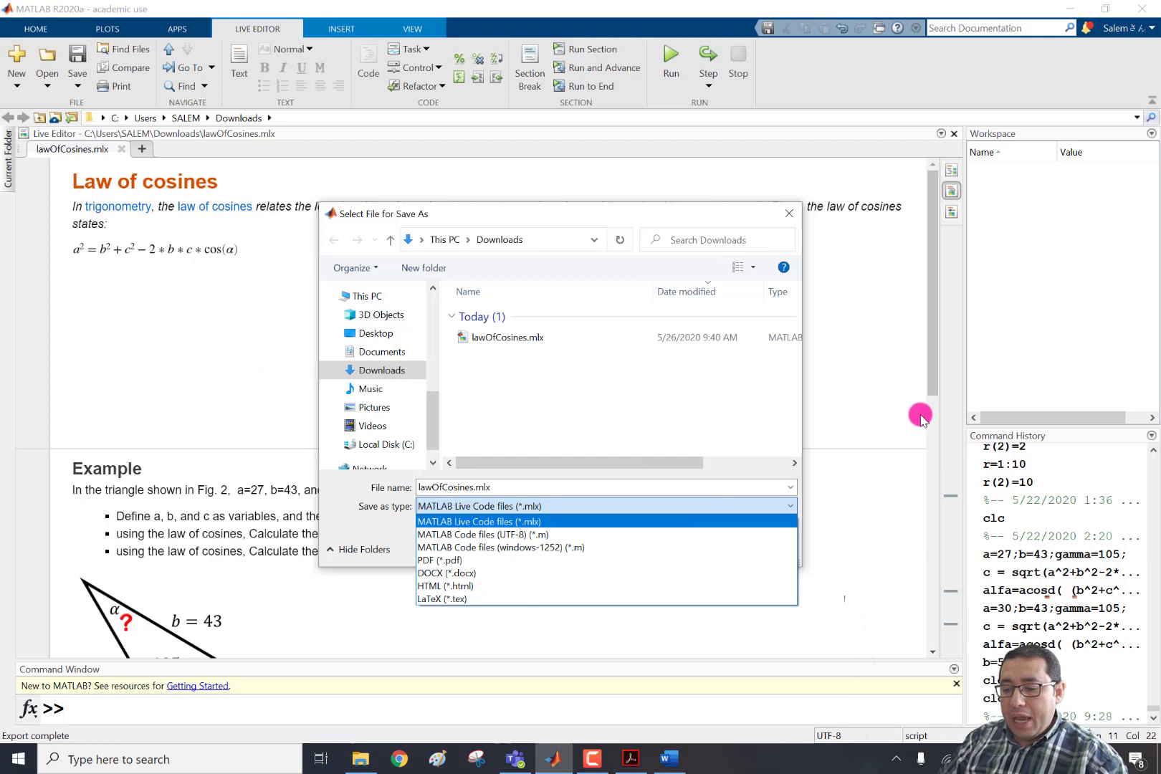
click(860, 396)
- Cancel the pending save dialog and export the live script to Downloads as lawOfCosines.html
click(746, 548)
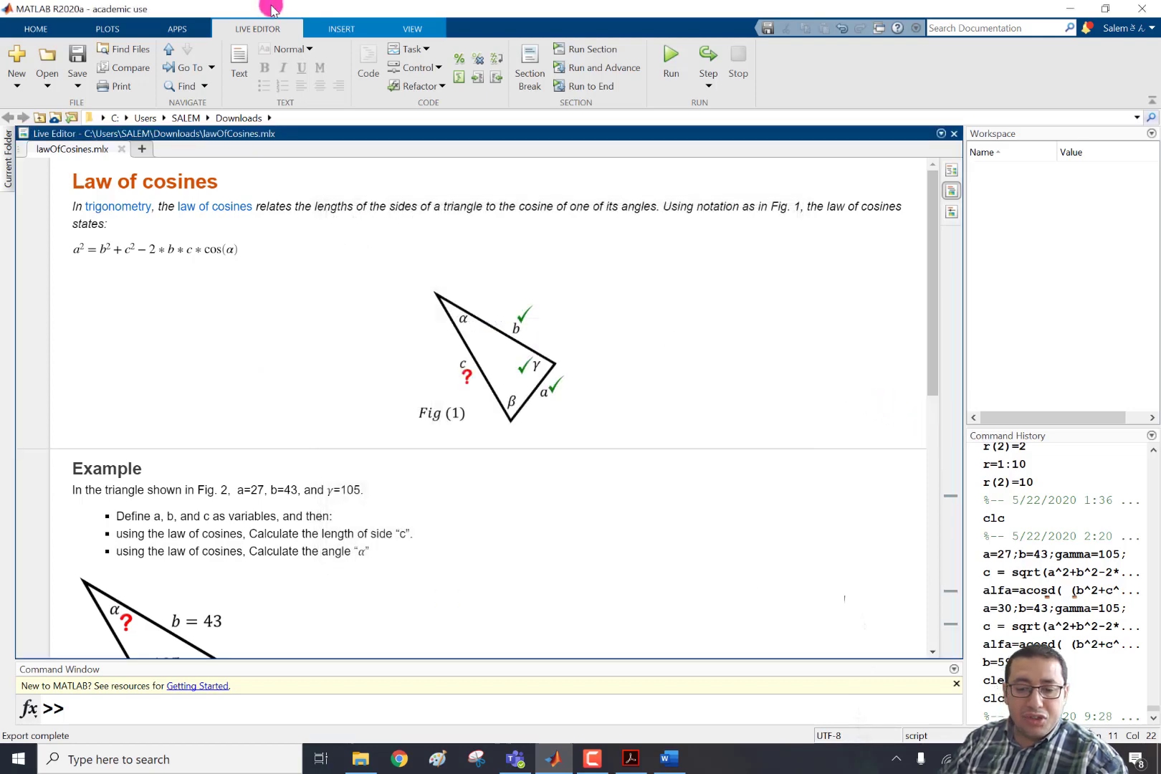
click(78, 84)
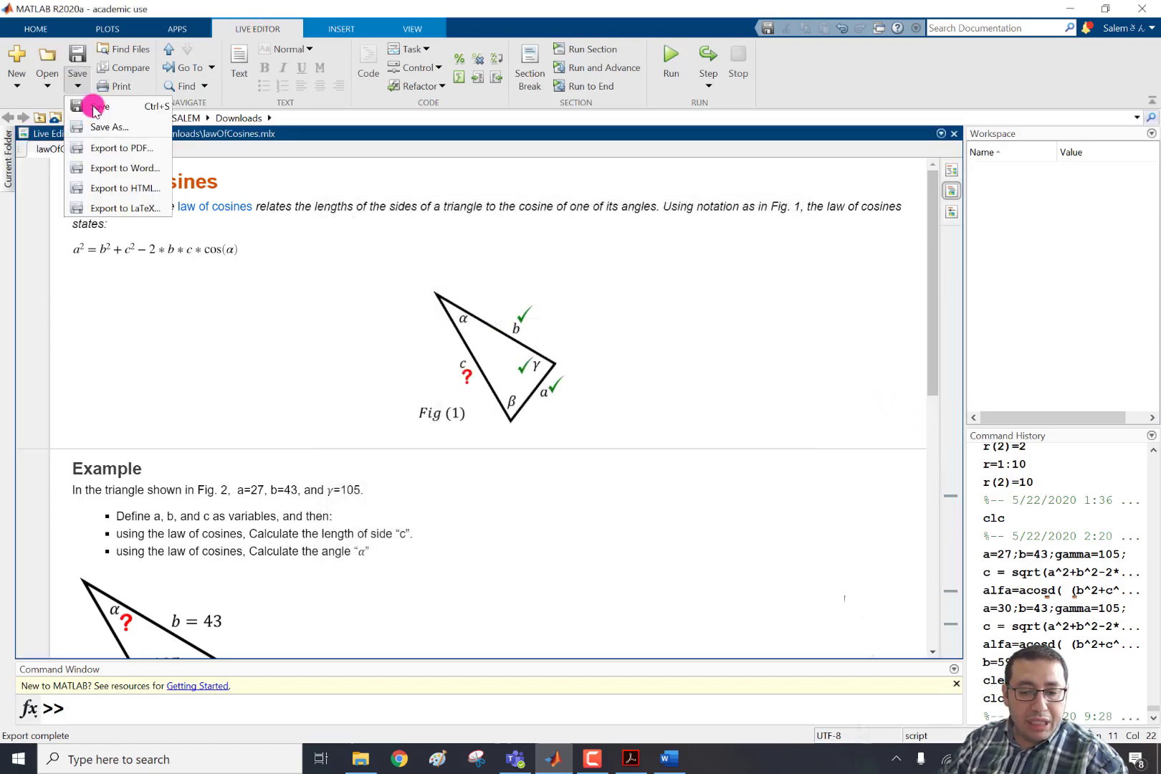
click(158, 191)
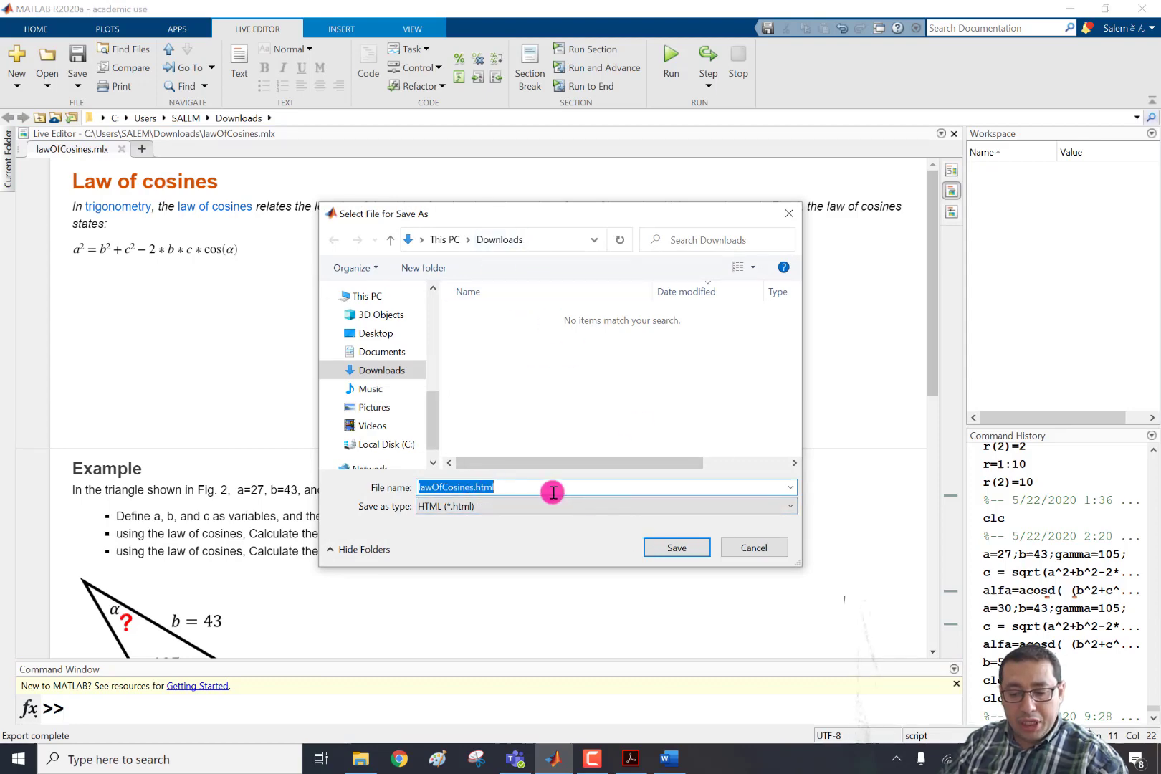
click(697, 549)
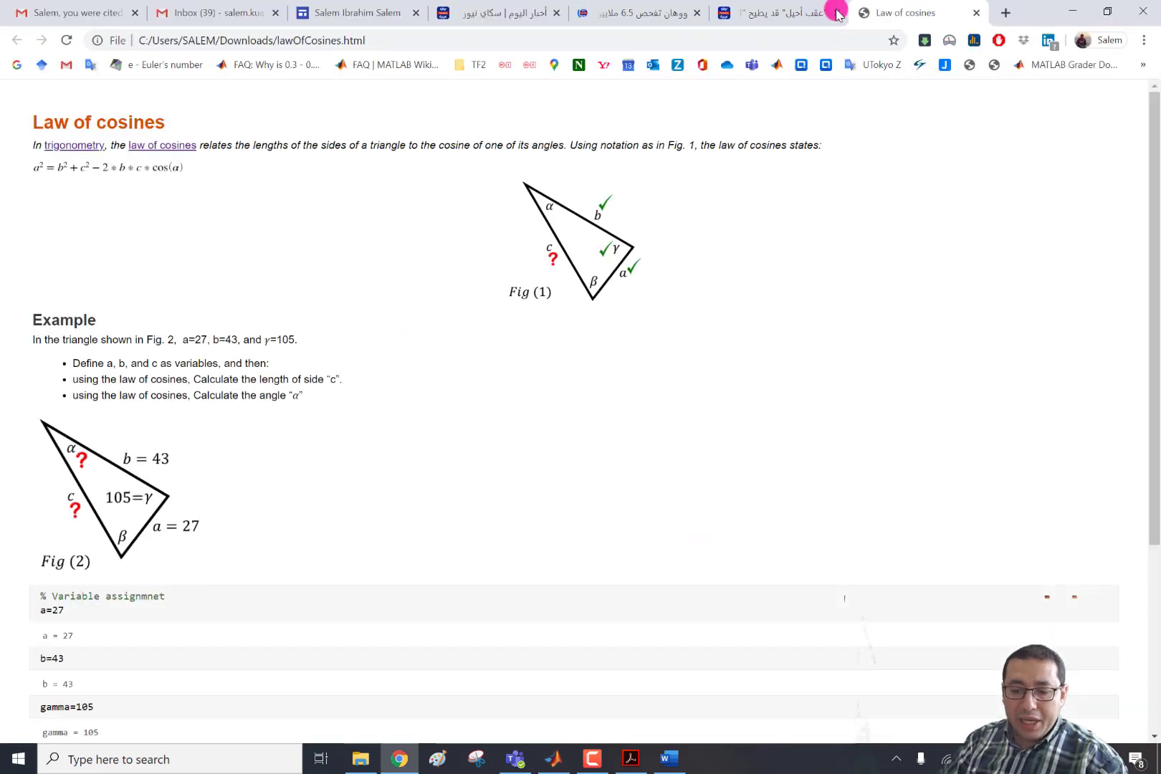
- Scroll through the exported lawOfCosines.html page in Chrome, then minimize the browser
scroll(601, 366, down, 4)
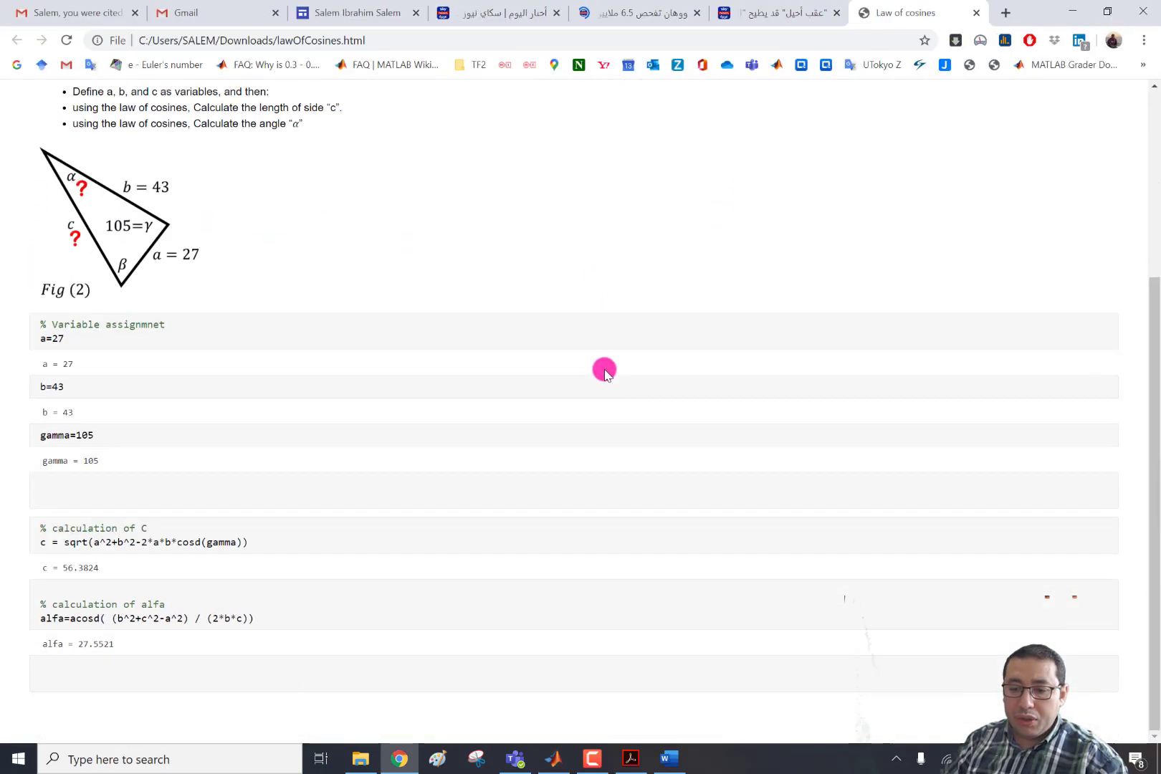
scroll(604, 372, up, 4)
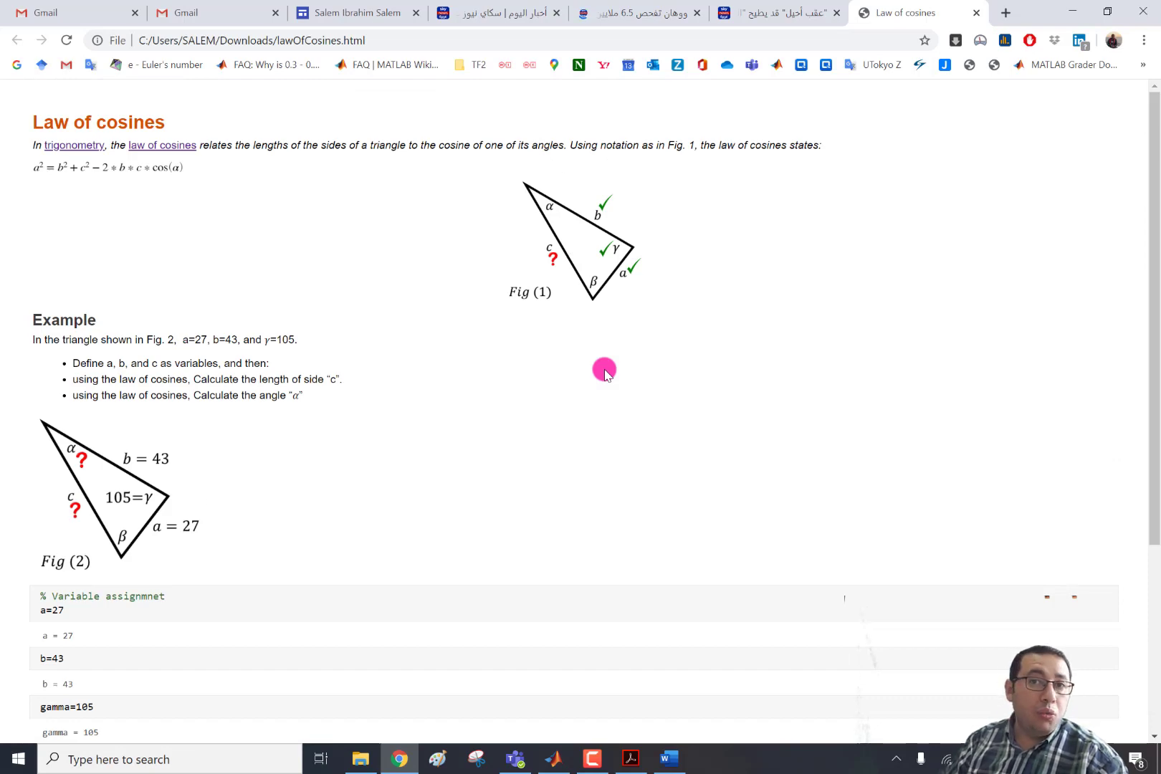
scroll(604, 372, down, 4)
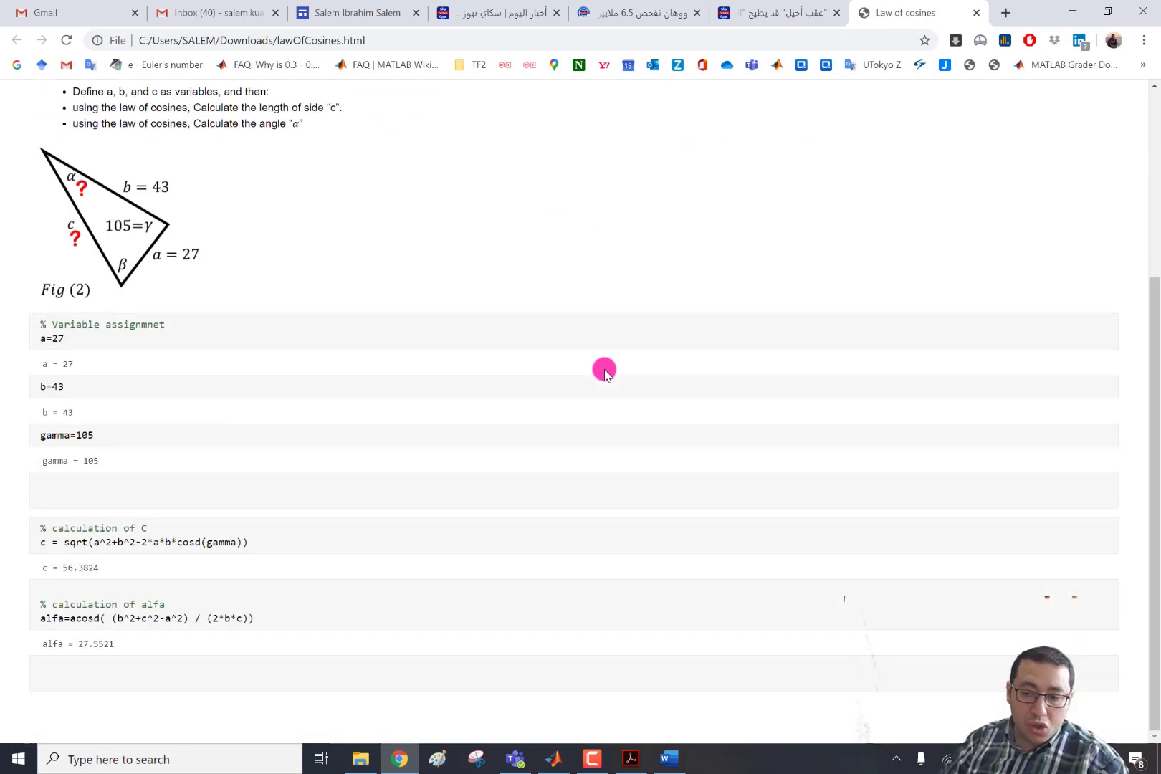
scroll(605, 372, up, 4)
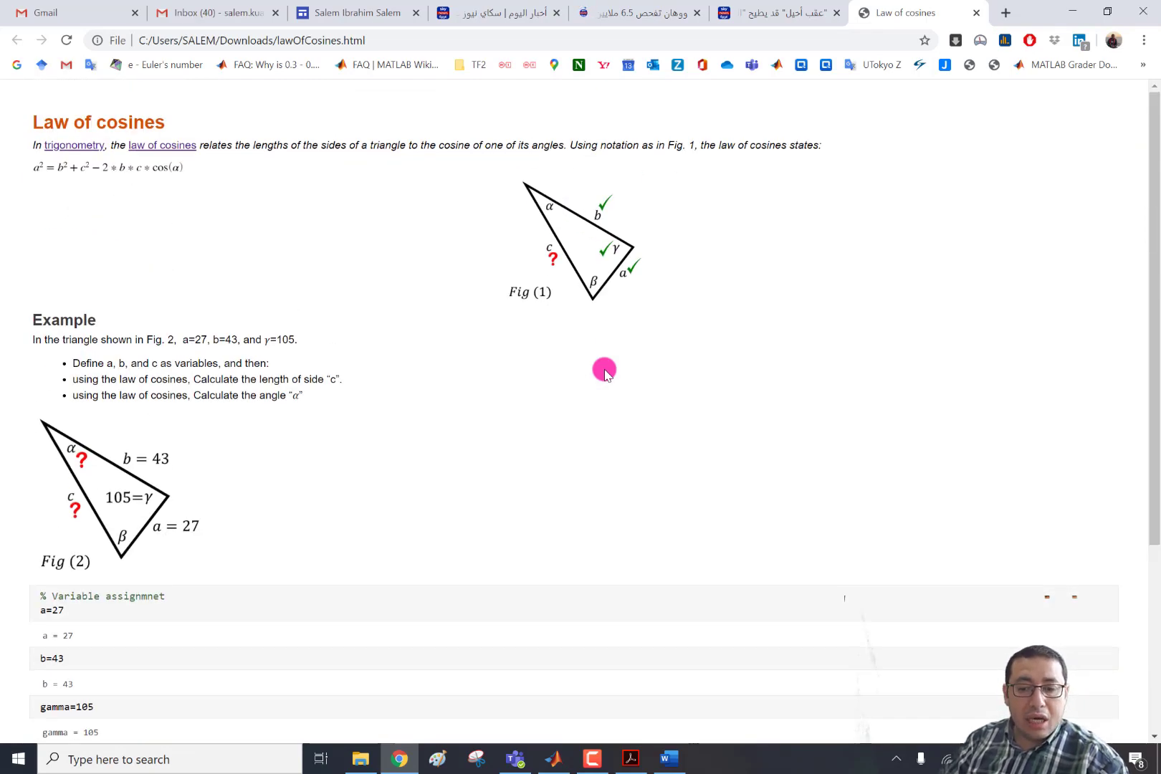
click(1073, 12)
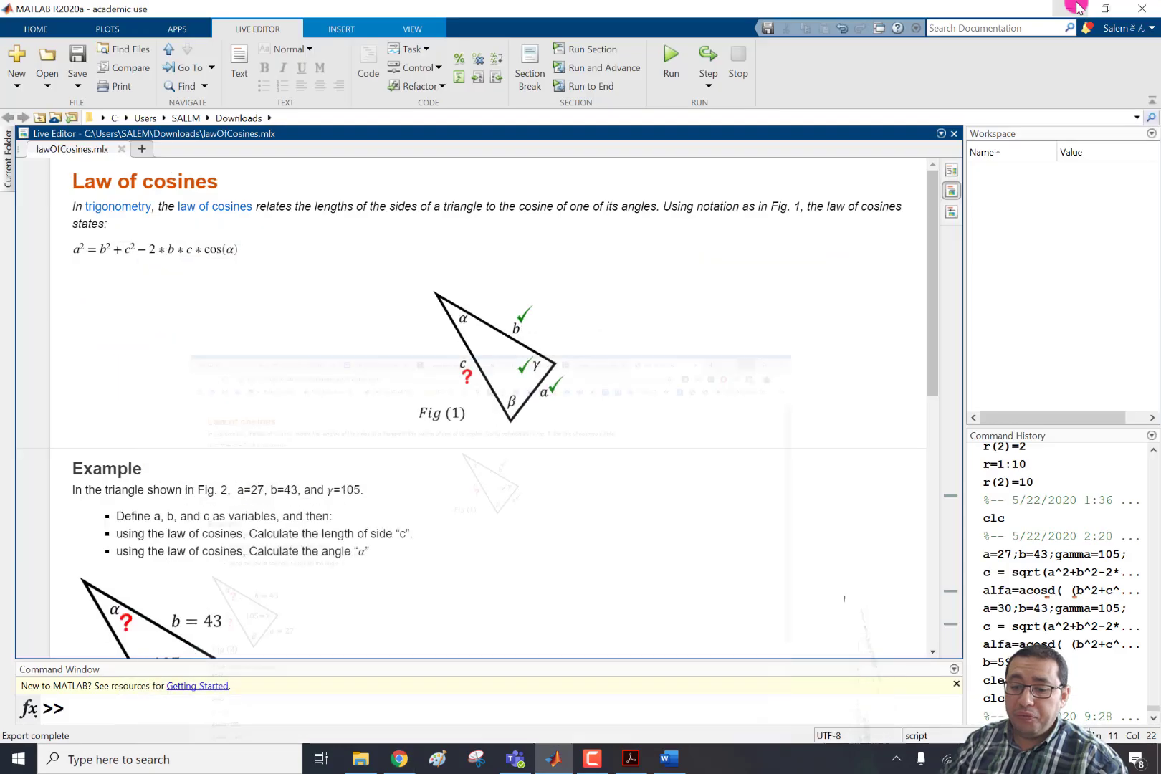
- Export the live script to LaTeX as lawOfCosines.tex in Downloads
click(77, 86)
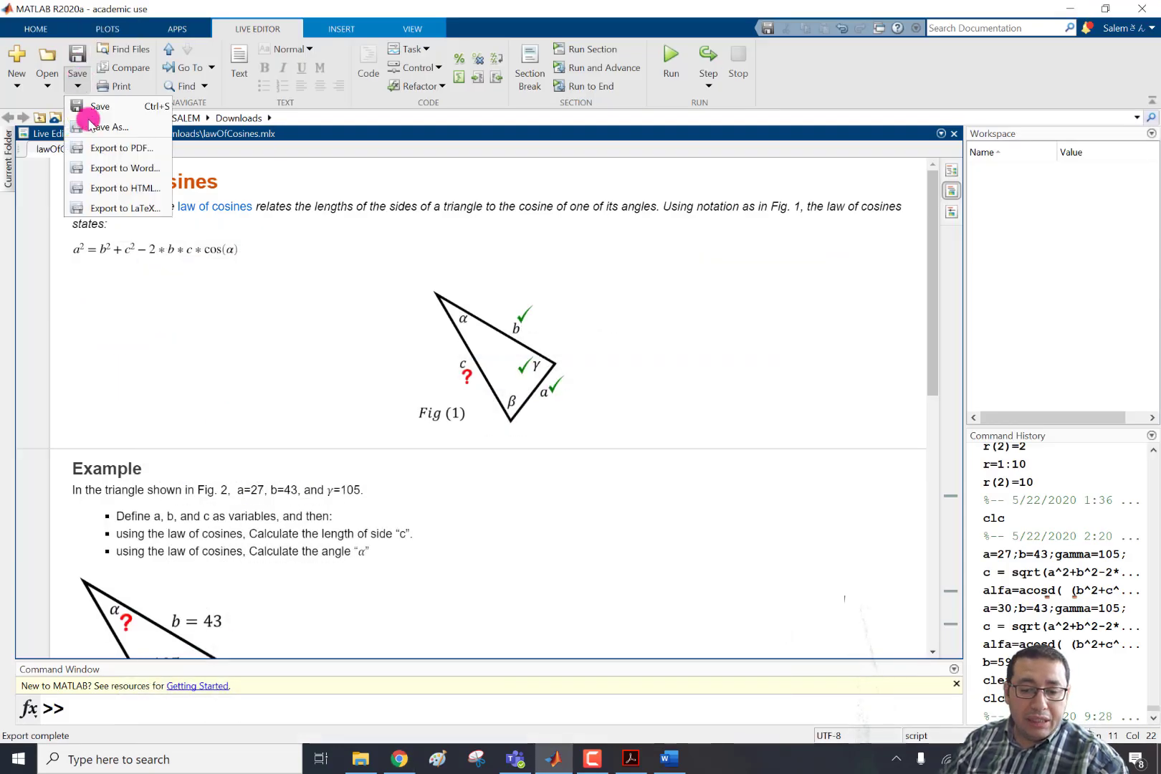
click(151, 209)
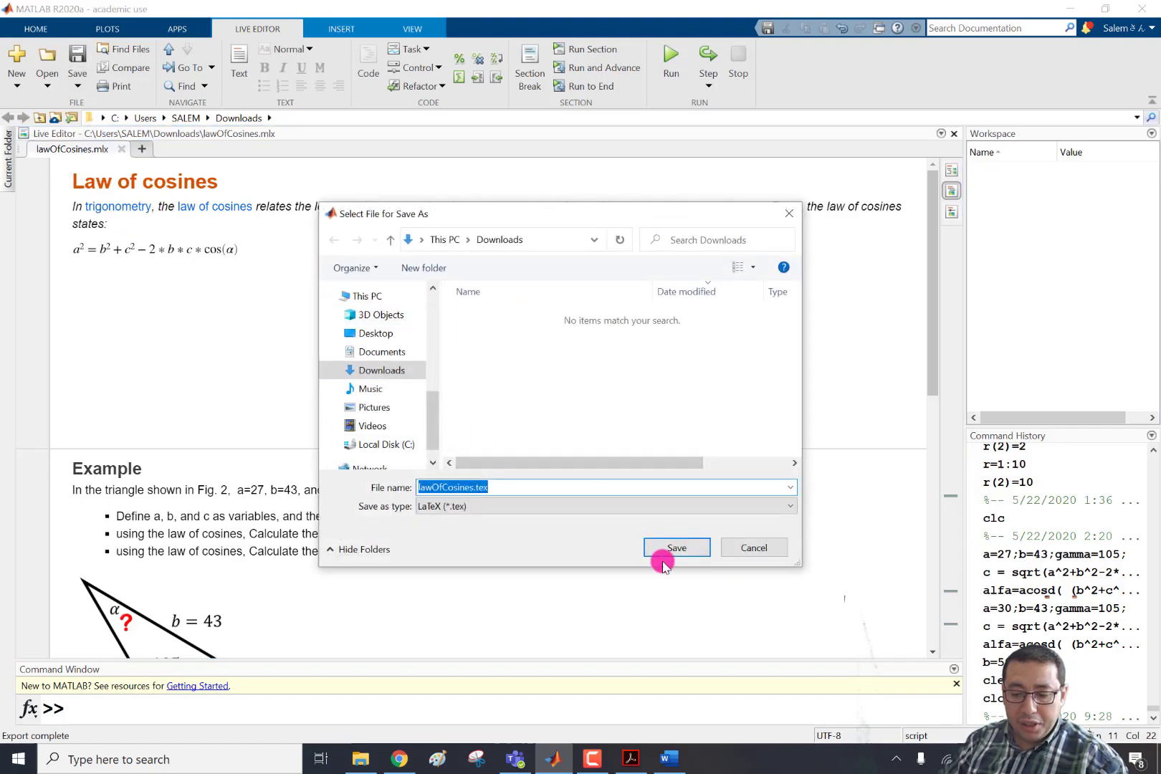
click(665, 548)
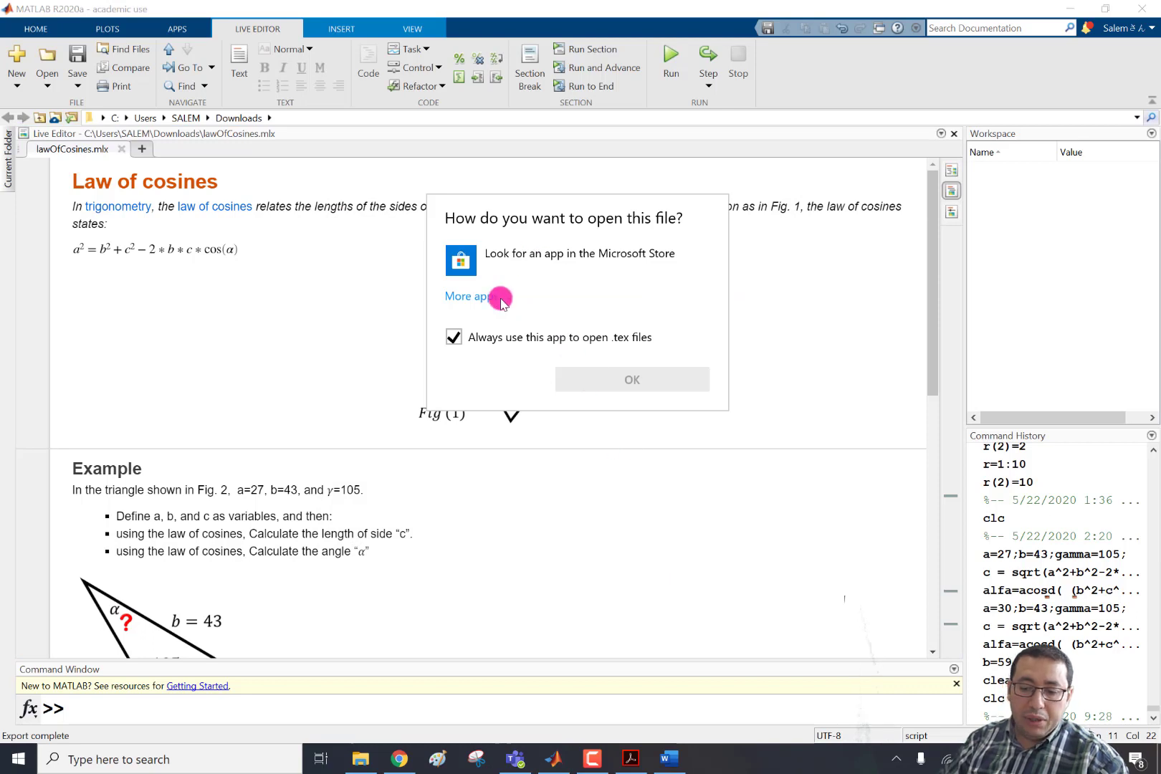
- Open lawOfCosines.tex in Notepad++, scroll through its contents, then close Notepad++
click(504, 299)
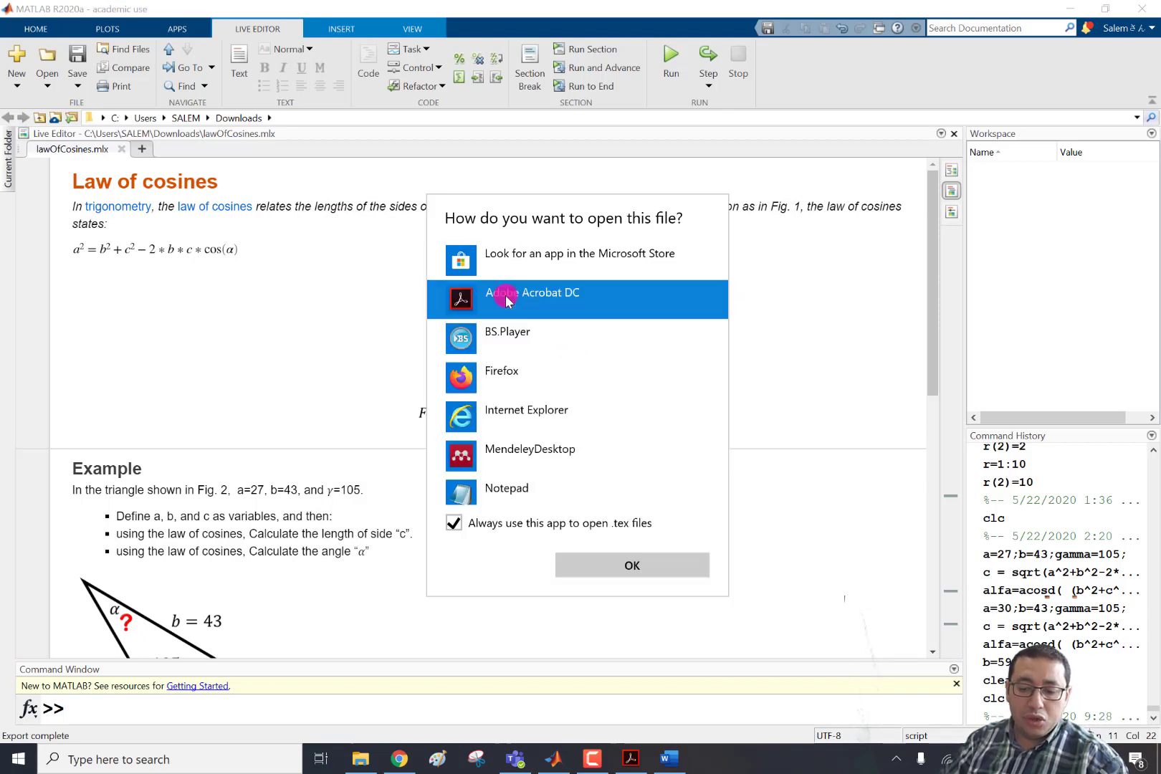
scroll(550, 394, down, 3)
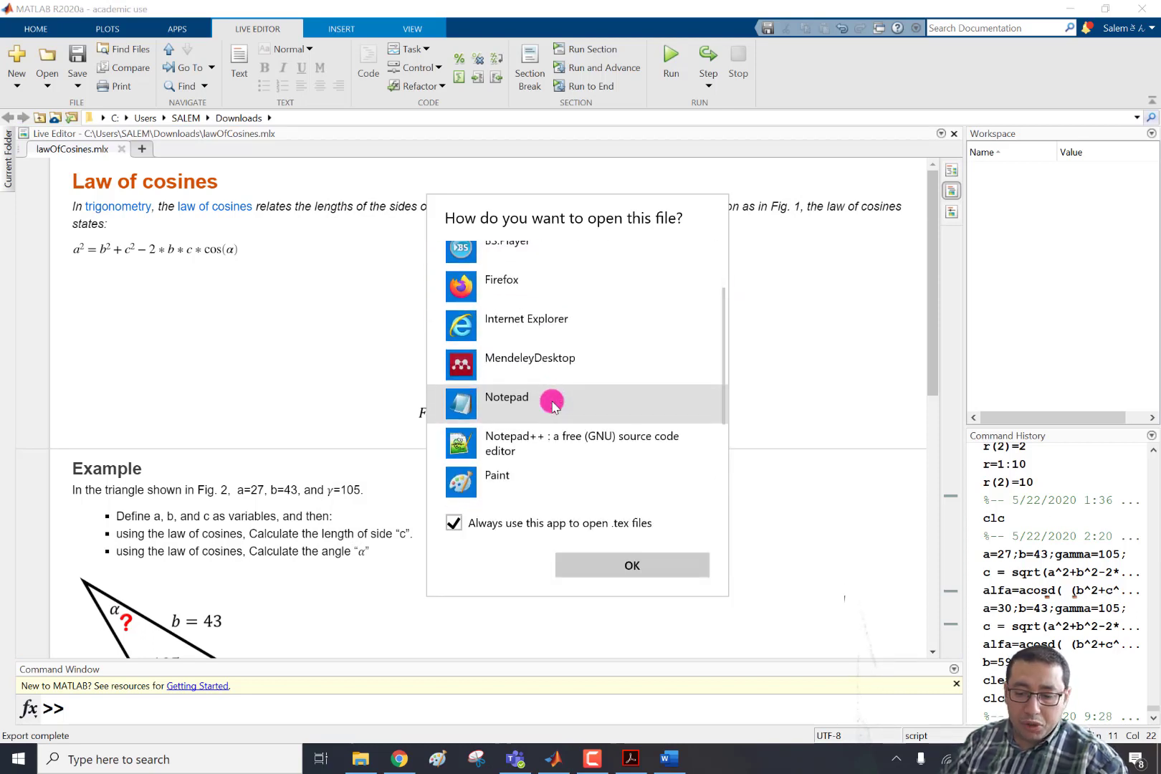
click(544, 417)
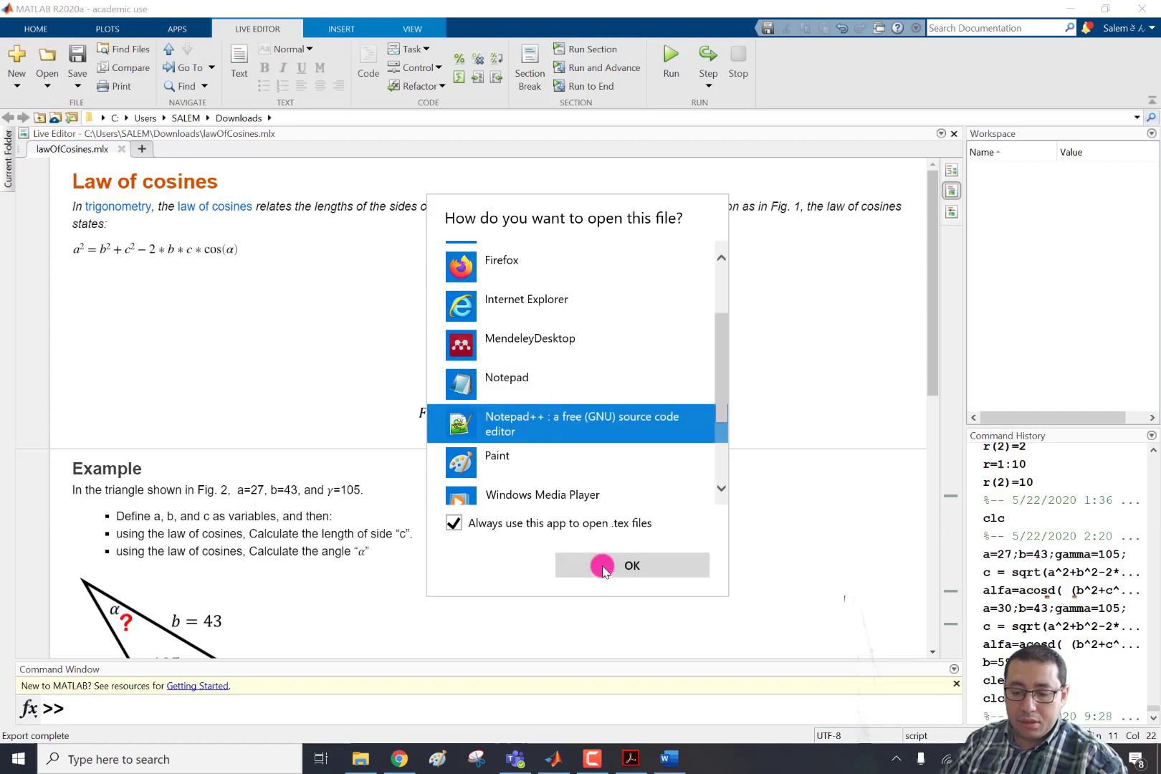
click(601, 567)
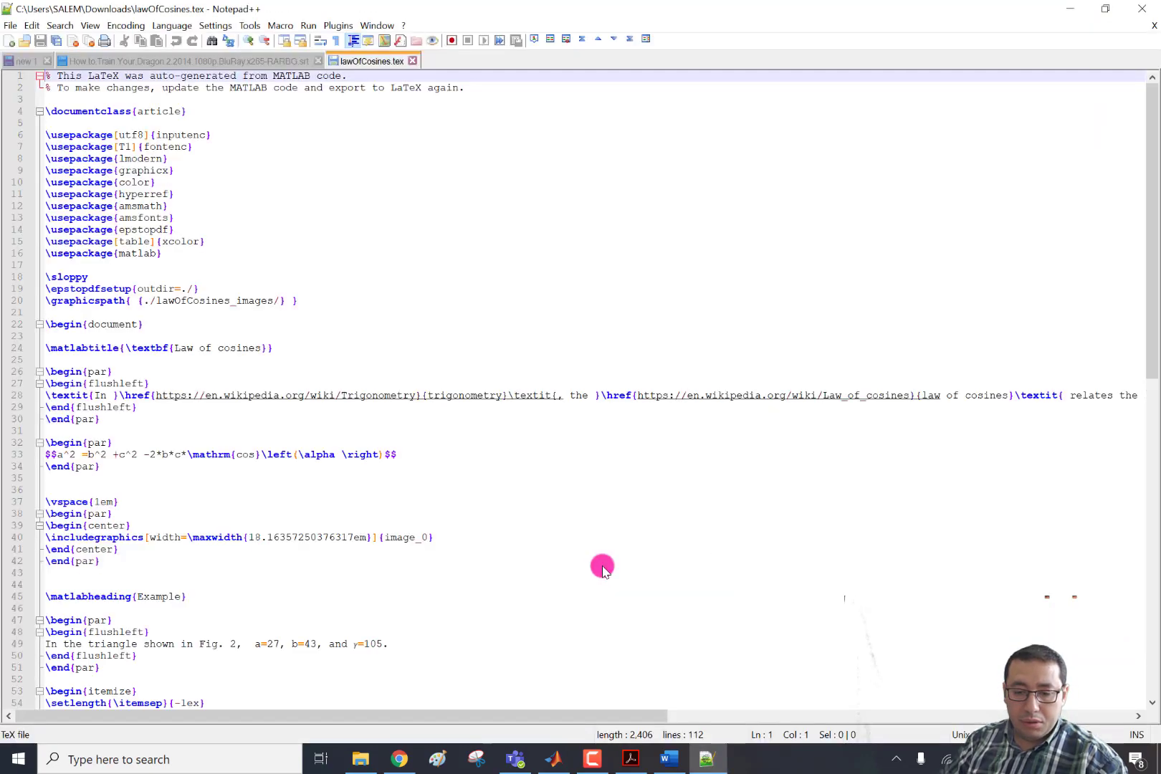
scroll(602, 532, down, 8)
scroll(602, 532, down, 11)
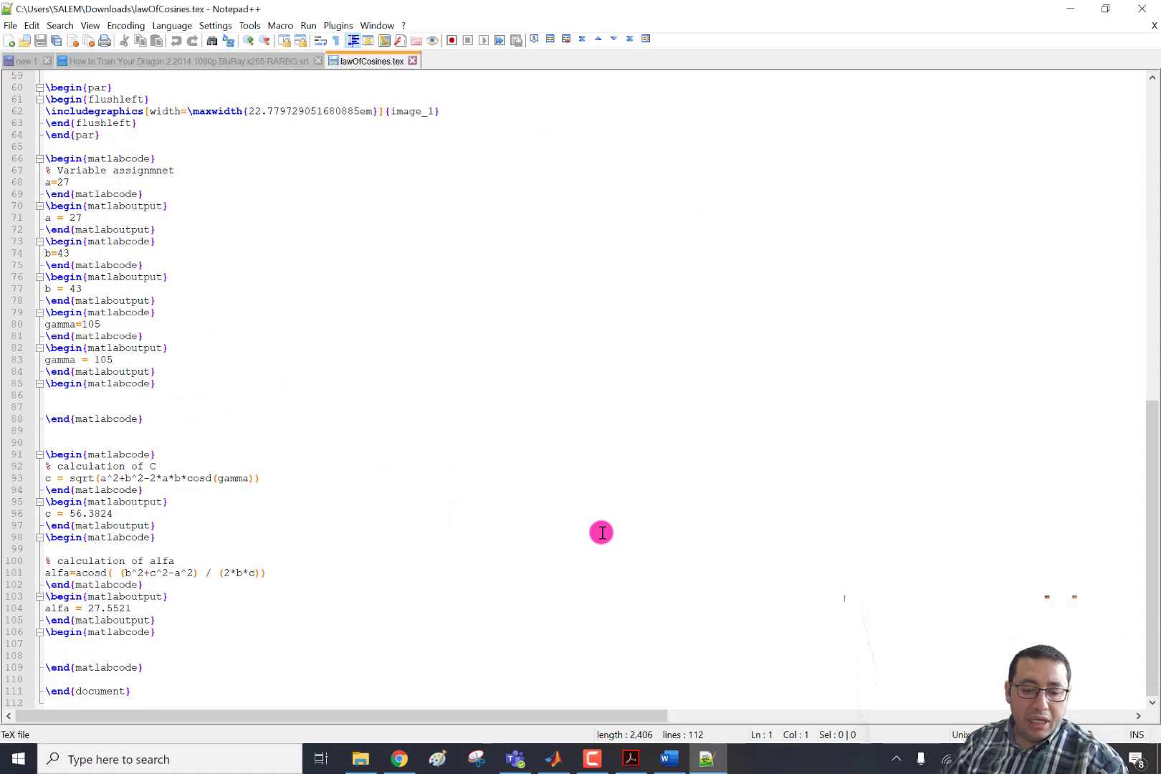
scroll(602, 532, up, 19)
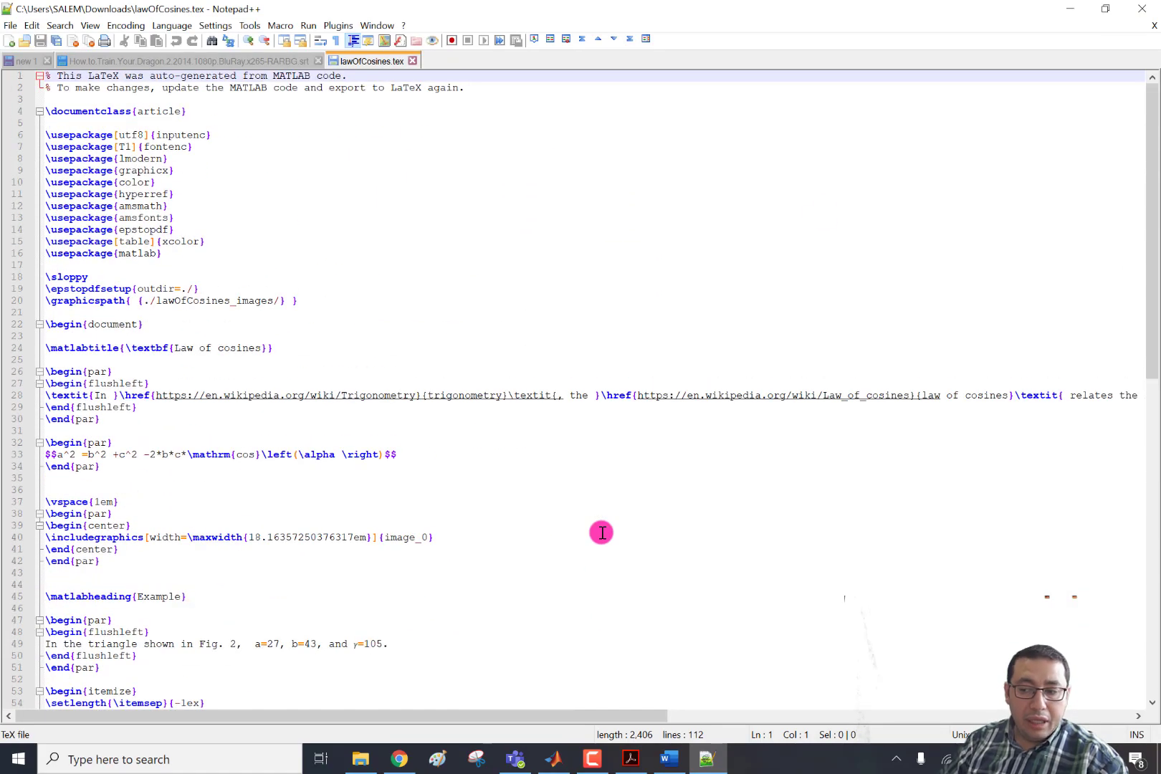
click(1142, 9)
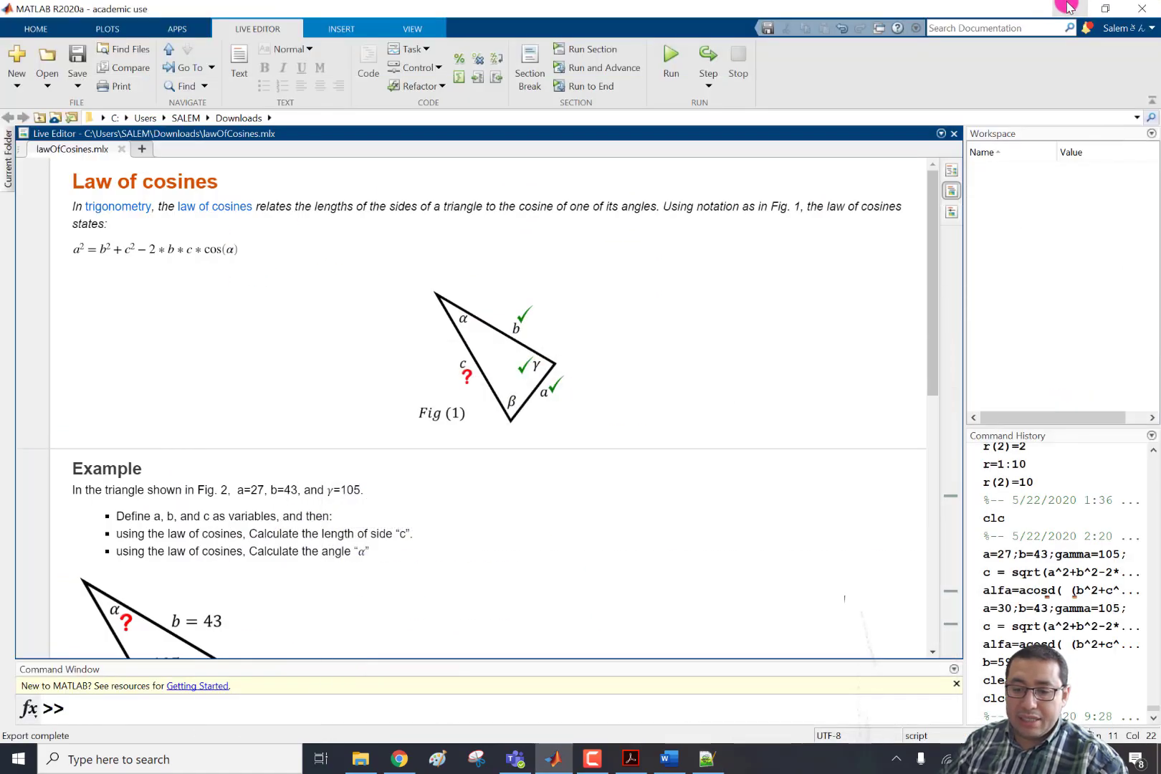
click(1068, 9)
click(359, 758)
click(229, 177)
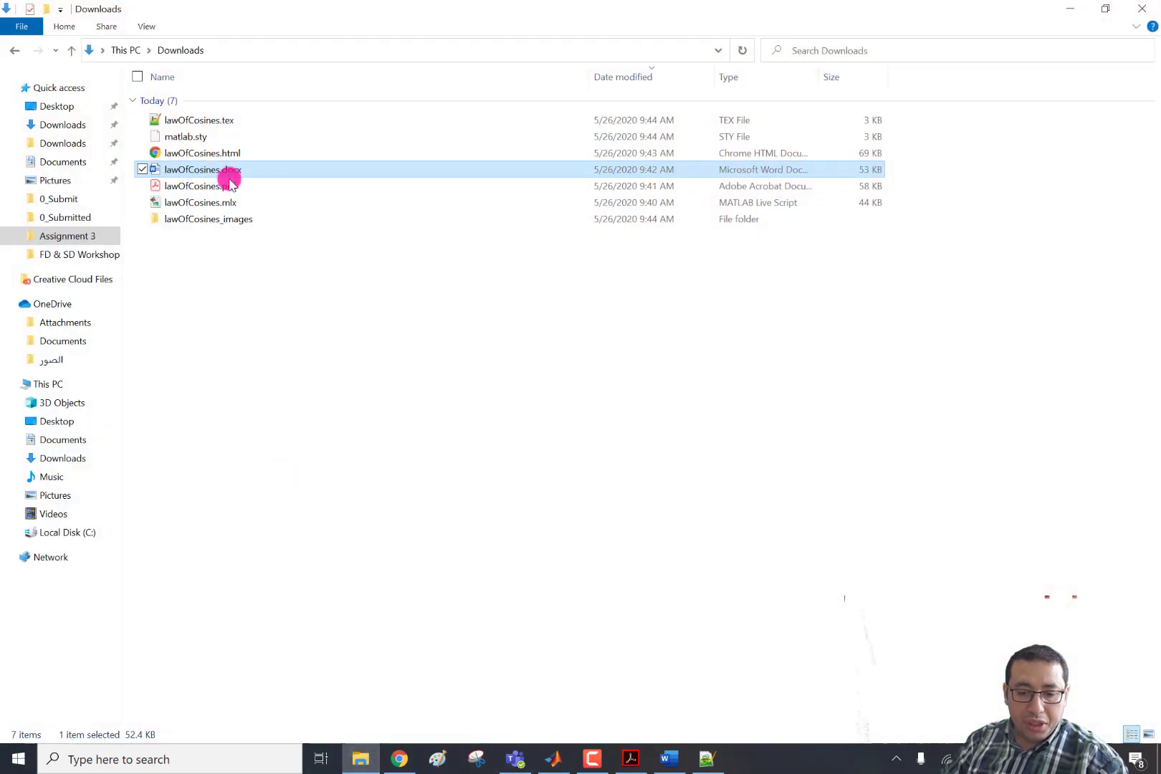
click(231, 155)
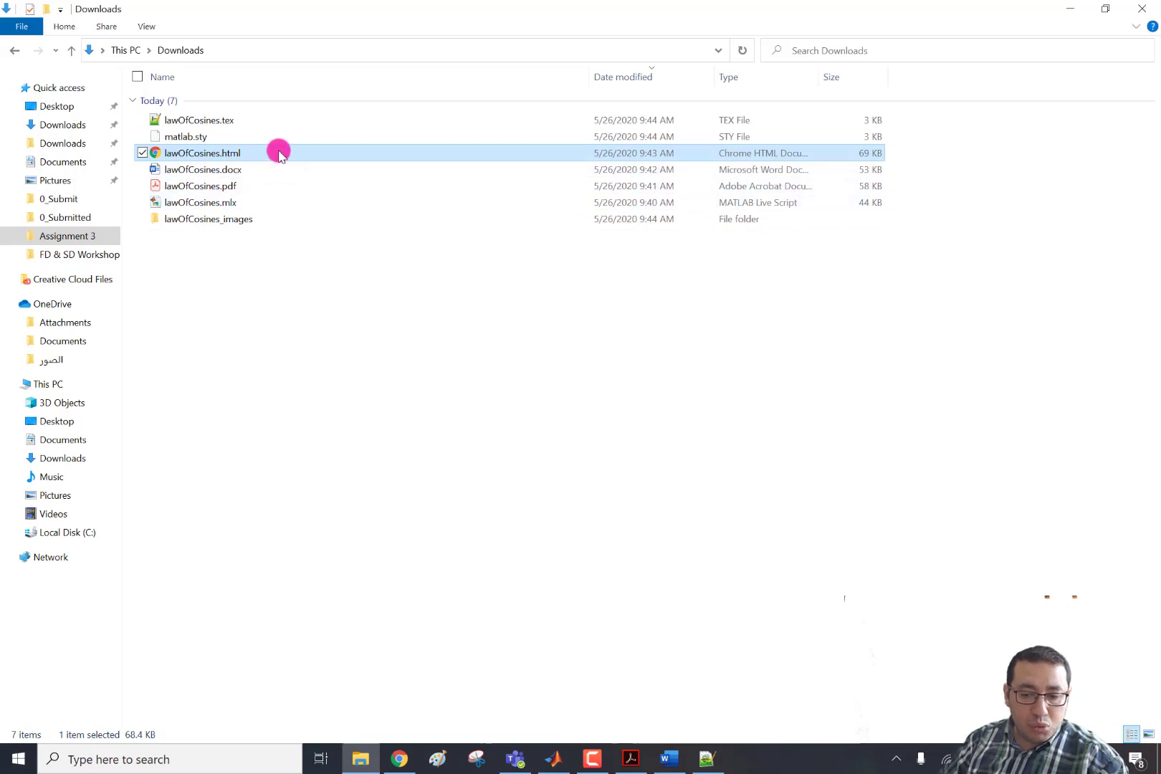
click(254, 120)
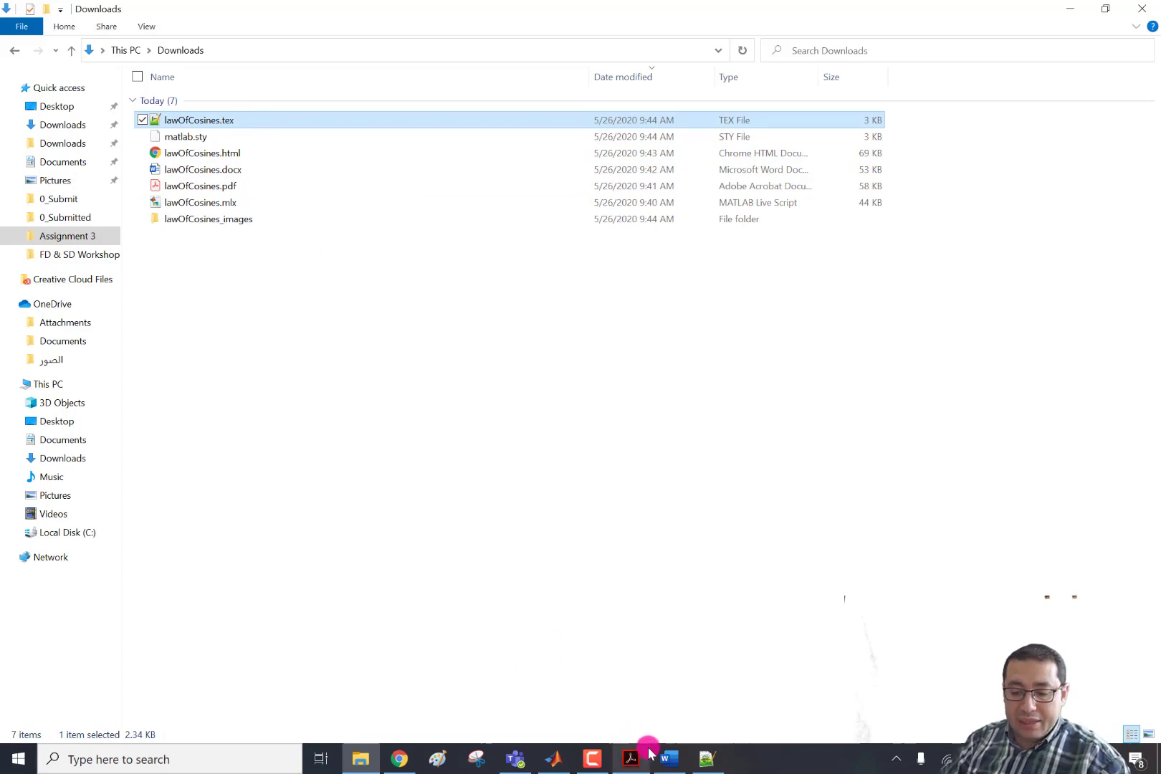
click(554, 764)
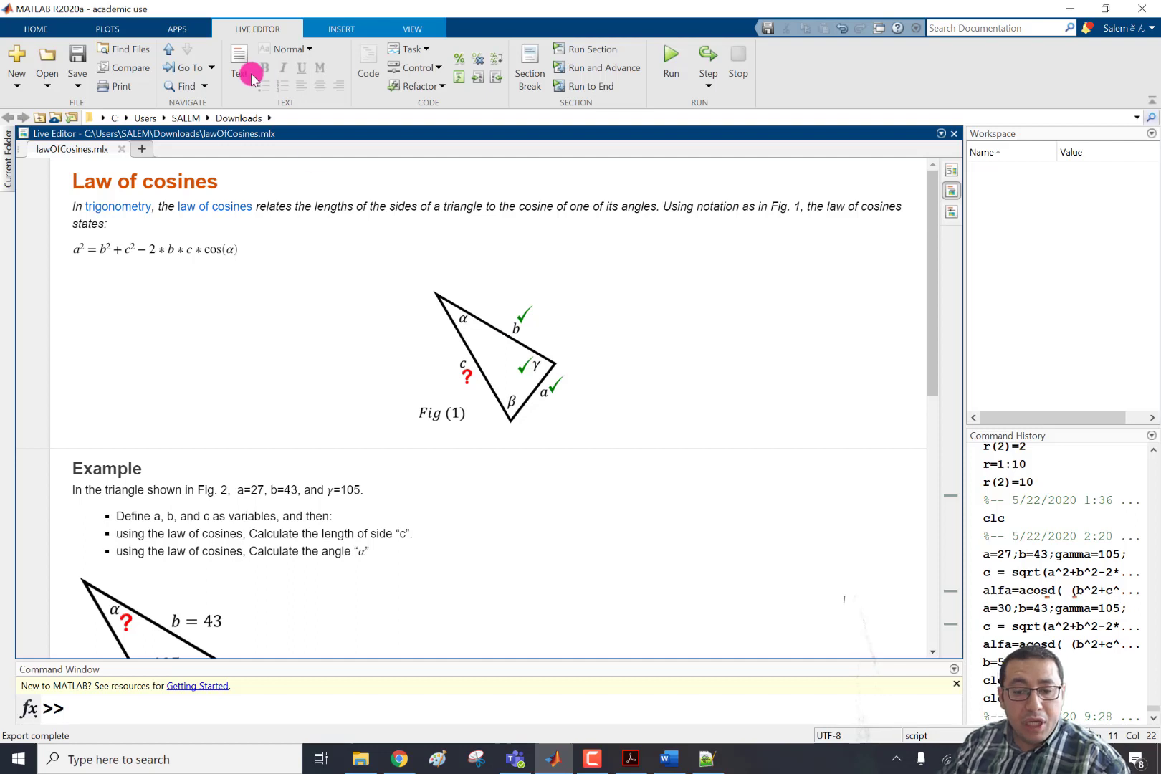
- Show the Save dropdown's export options, dismiss the list, then reopen it
click(75, 90)
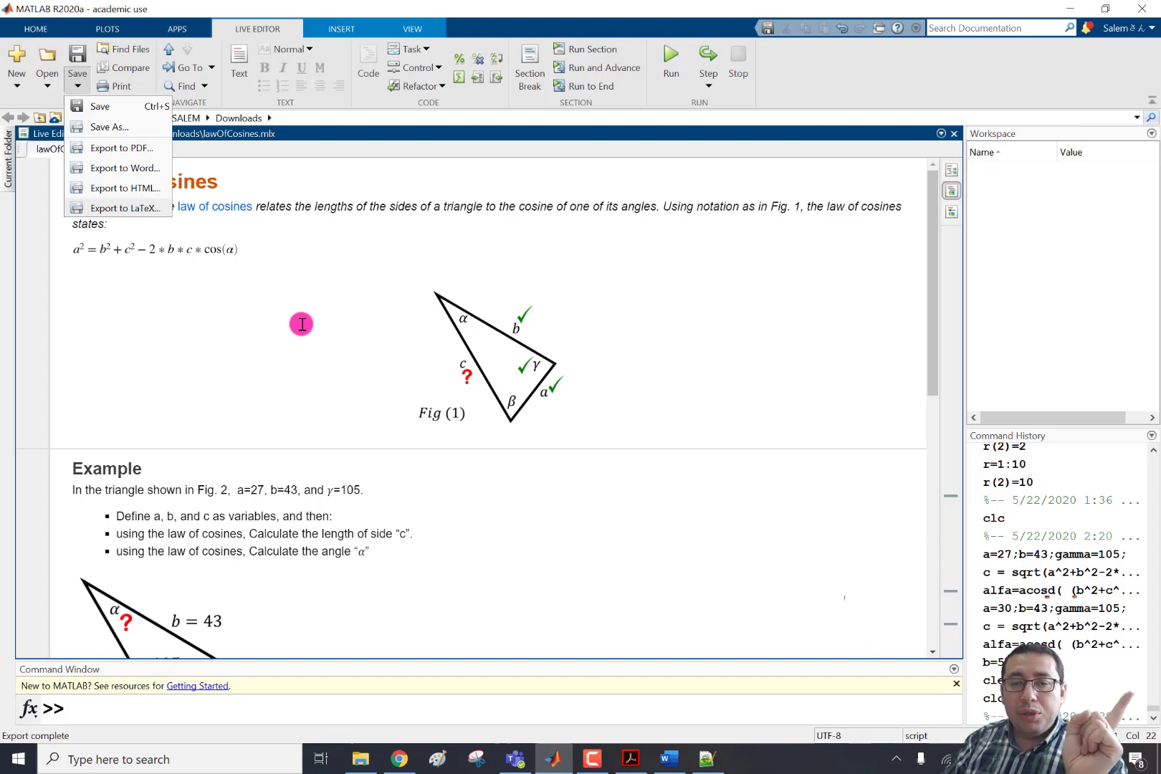
click(305, 324)
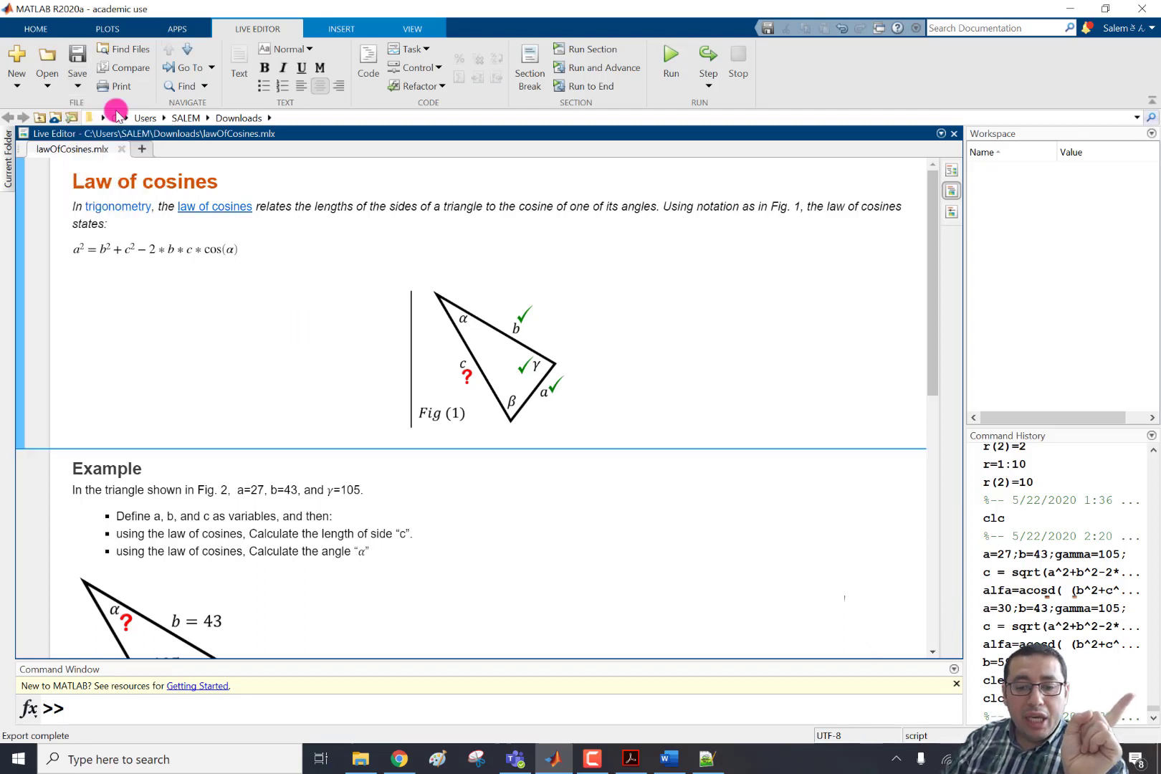
click(72, 84)
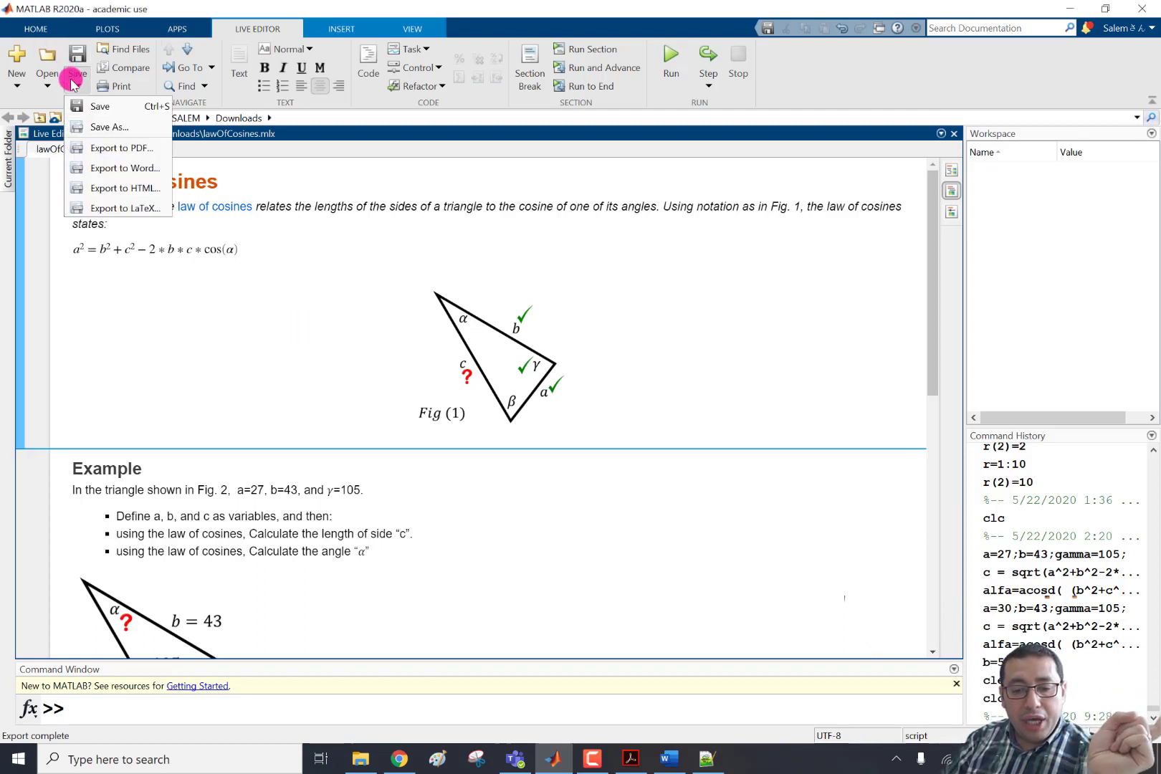
- Save the live script to Downloads as lawOfCosines.m with type MATLAB Code files (UTF-8)
click(112, 126)
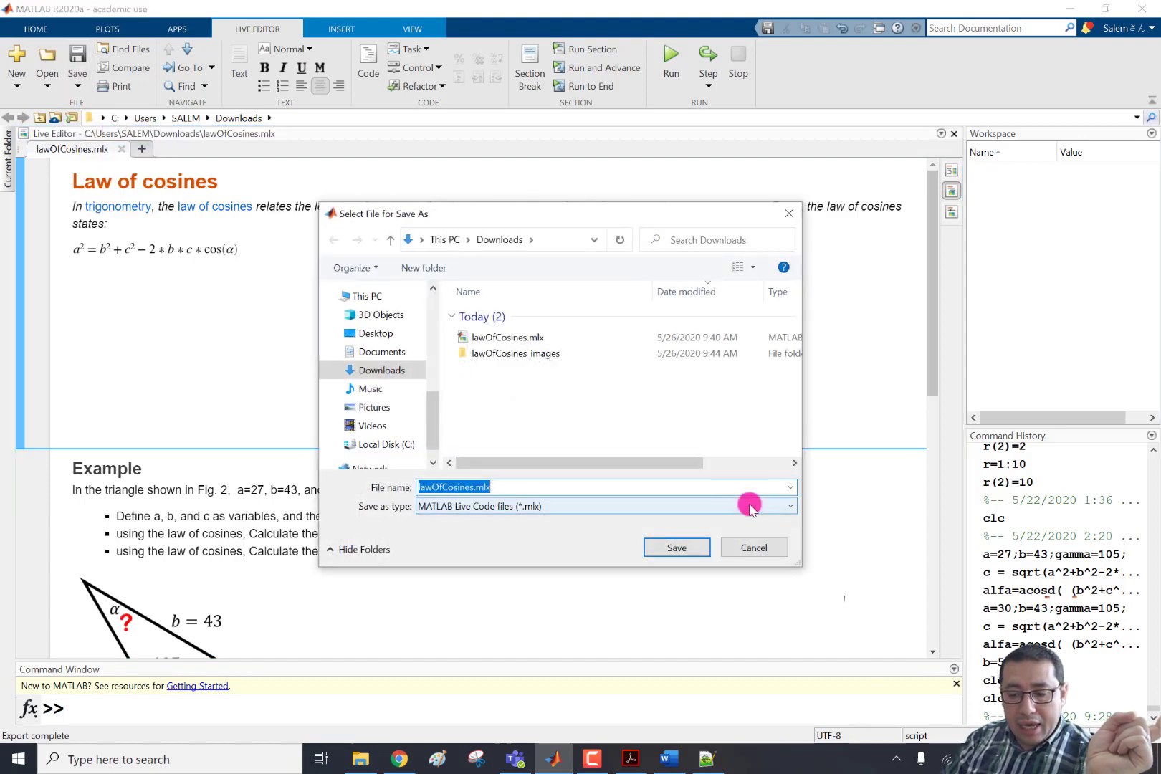
click(713, 507)
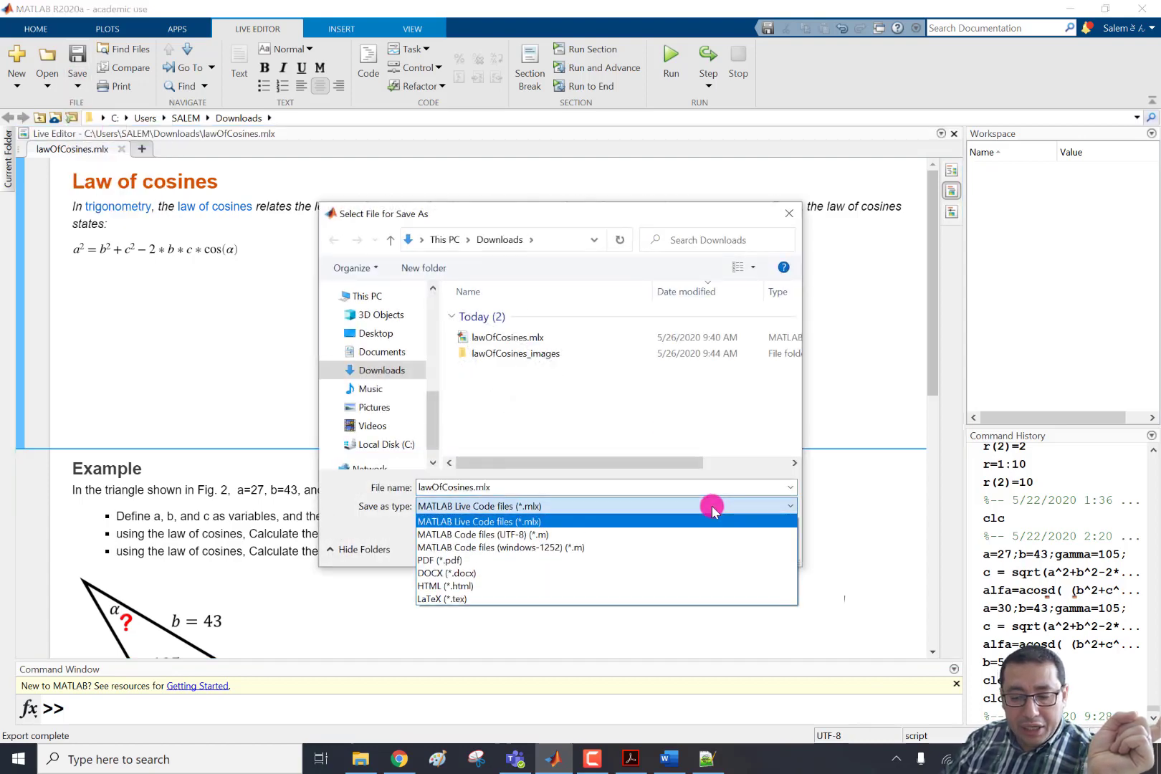
click(670, 536)
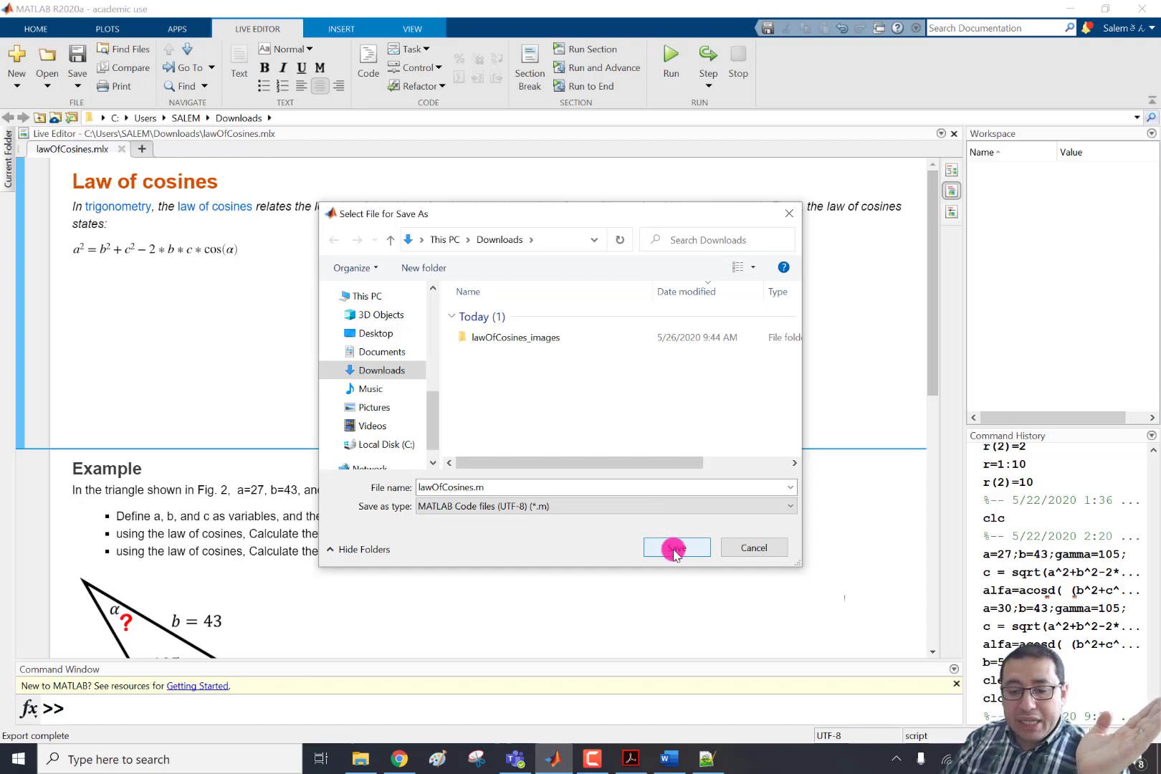
click(672, 547)
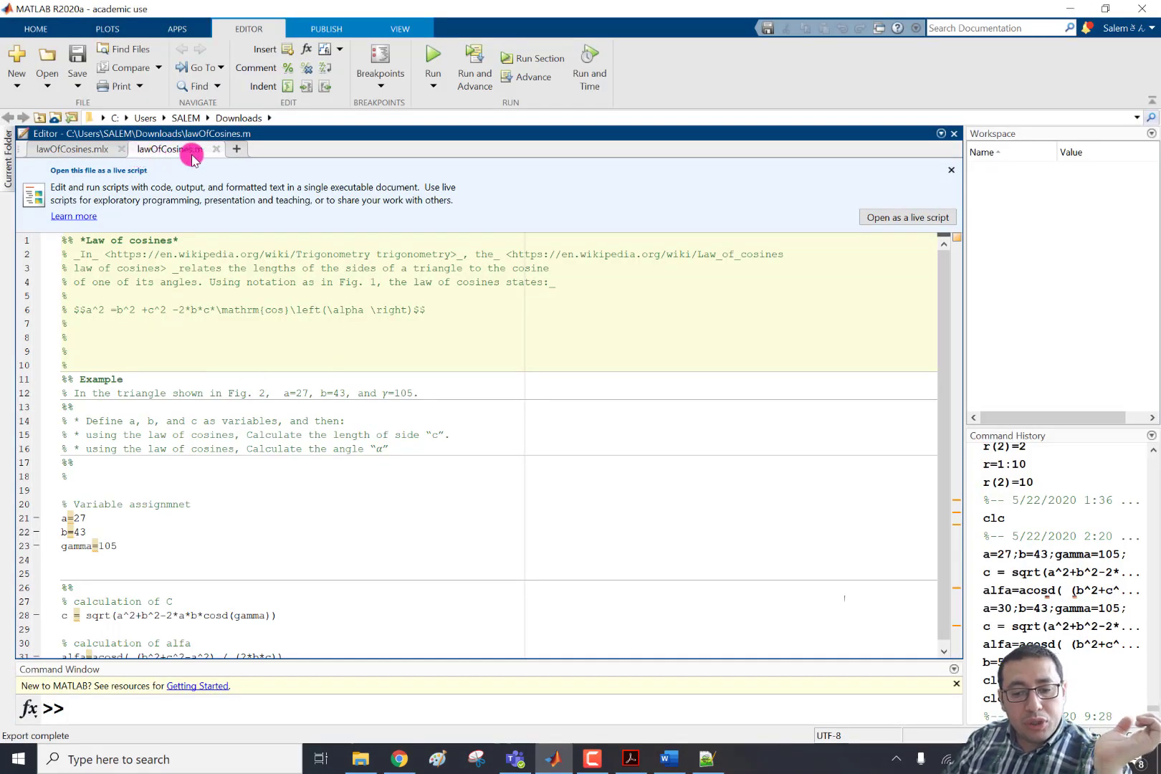
scroll(238, 268, down, 1)
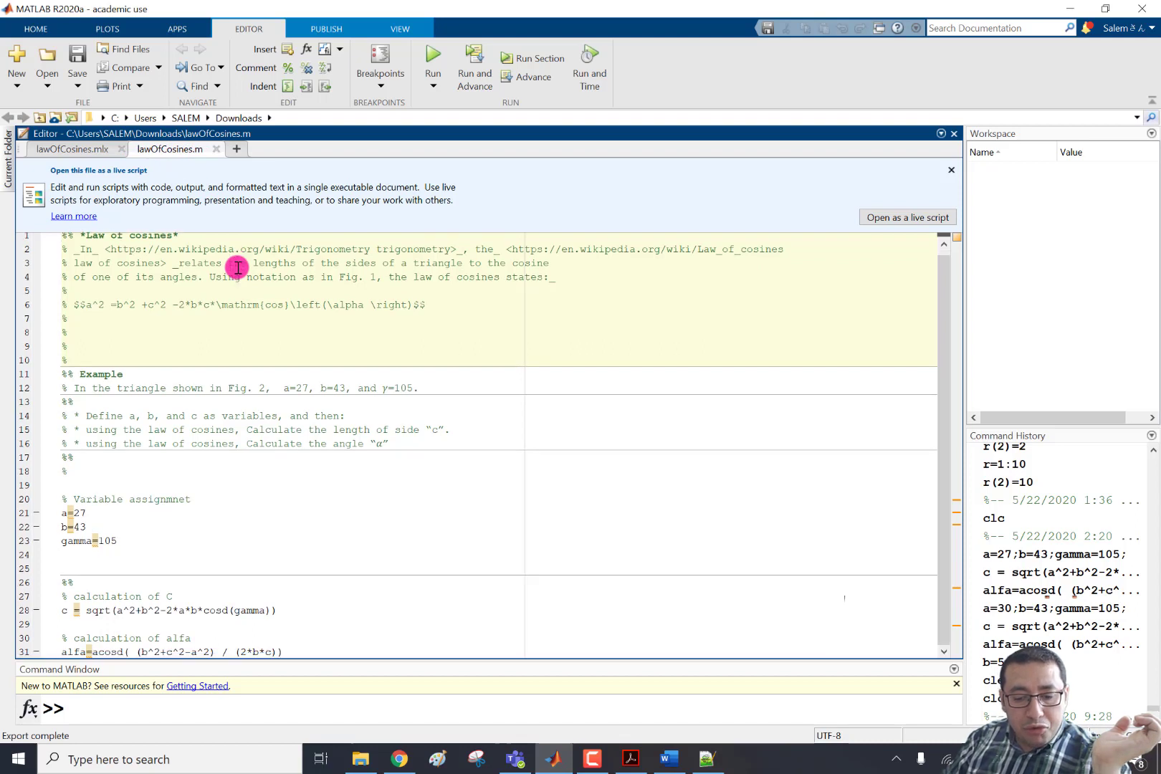
click(255, 472)
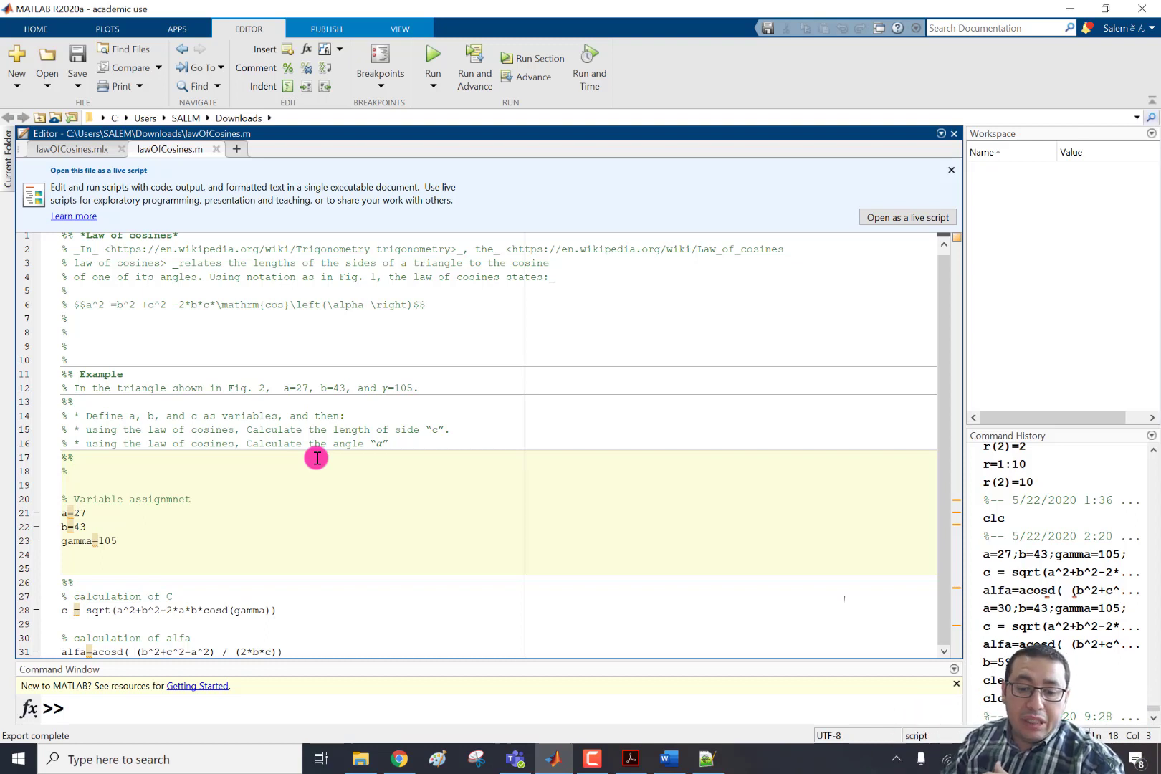
scroll(317, 458, up, 1)
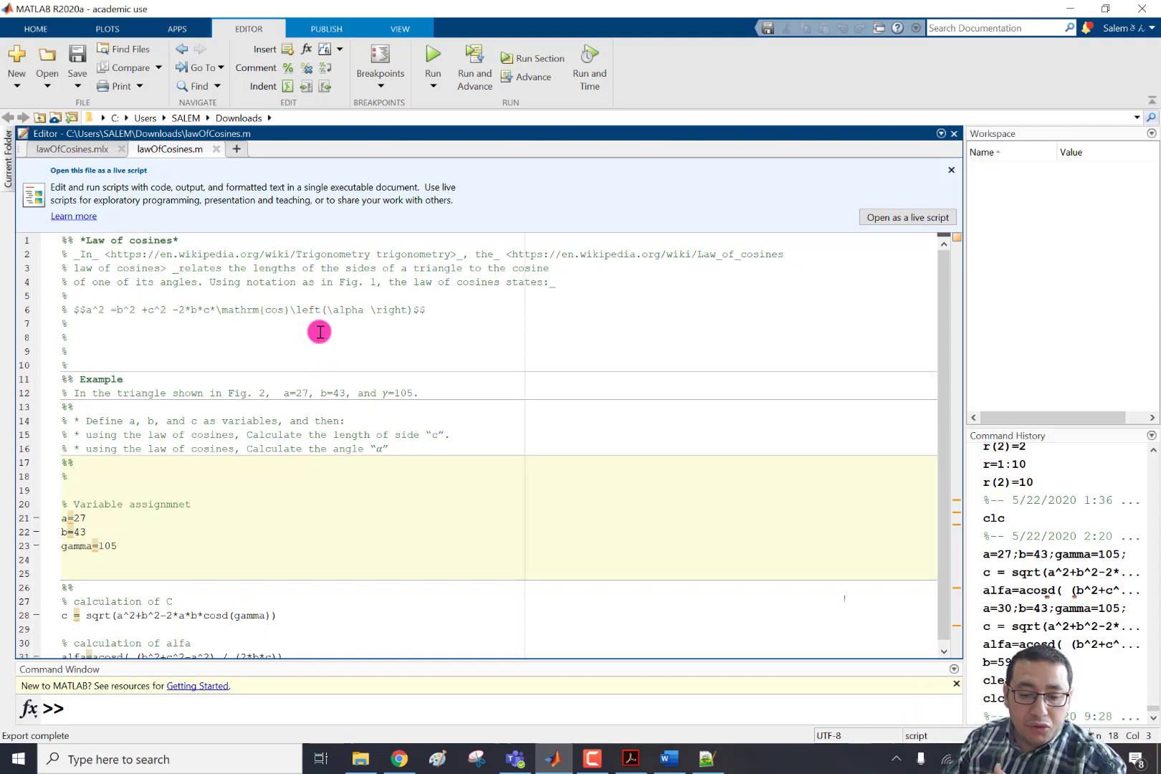